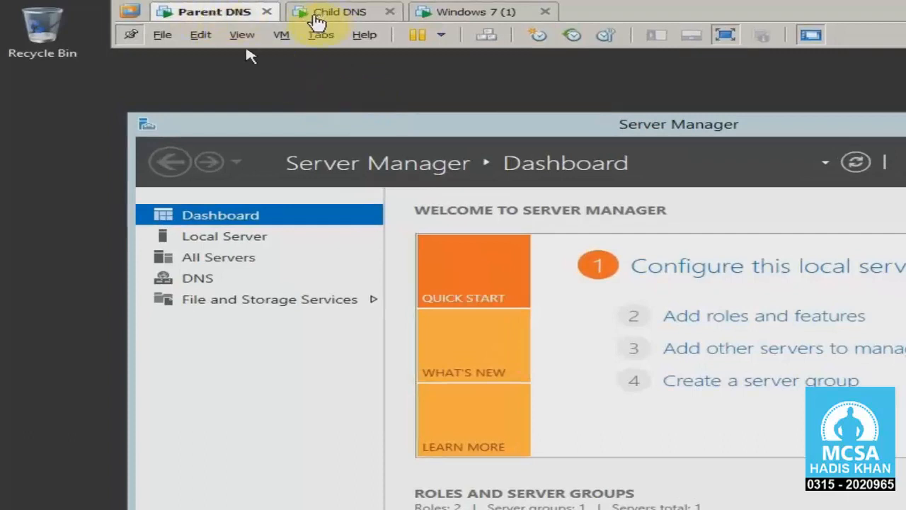
Examine the Ethernet0 connection details on the Parent DNS machine, checking its IPv4 address and IPv4 DNS server
{"action": "left_click", "coordinate": [500, 10]}
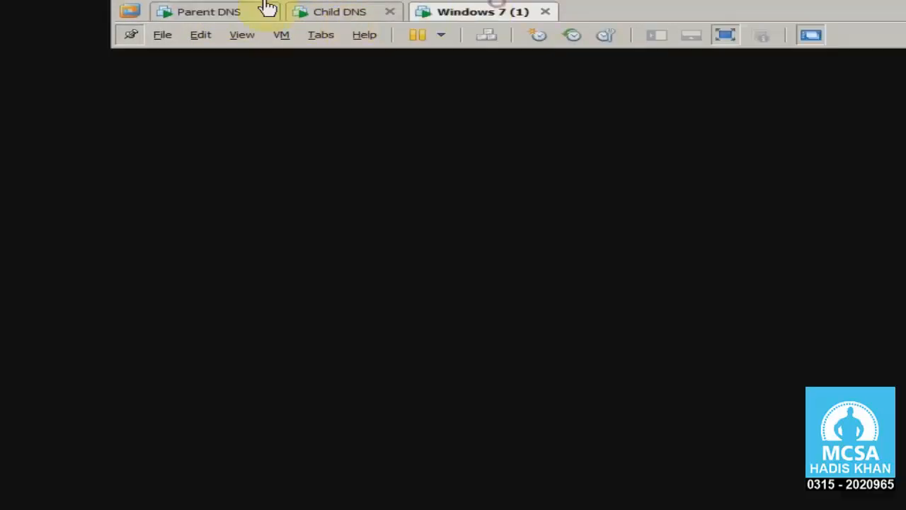
{"action": "left_click", "coordinate": [208, 12]}
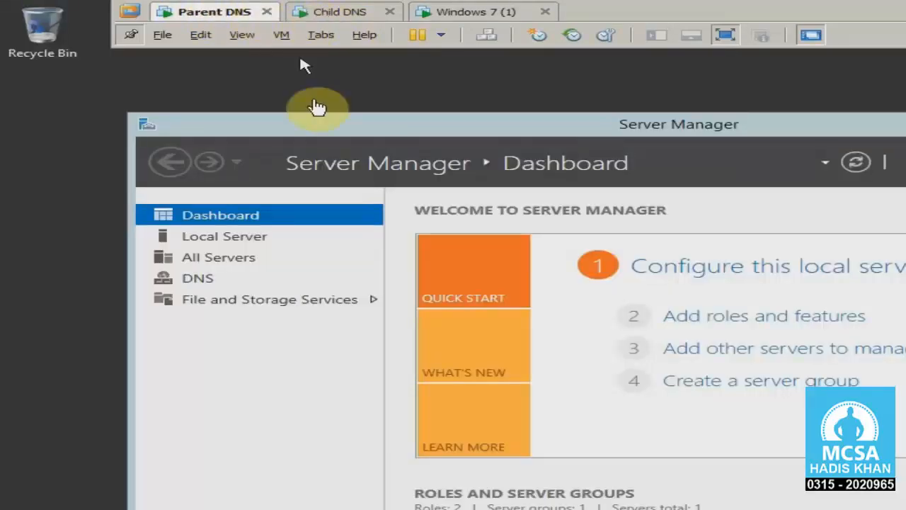
{"action": "left_click", "coordinate": [337, 139]}
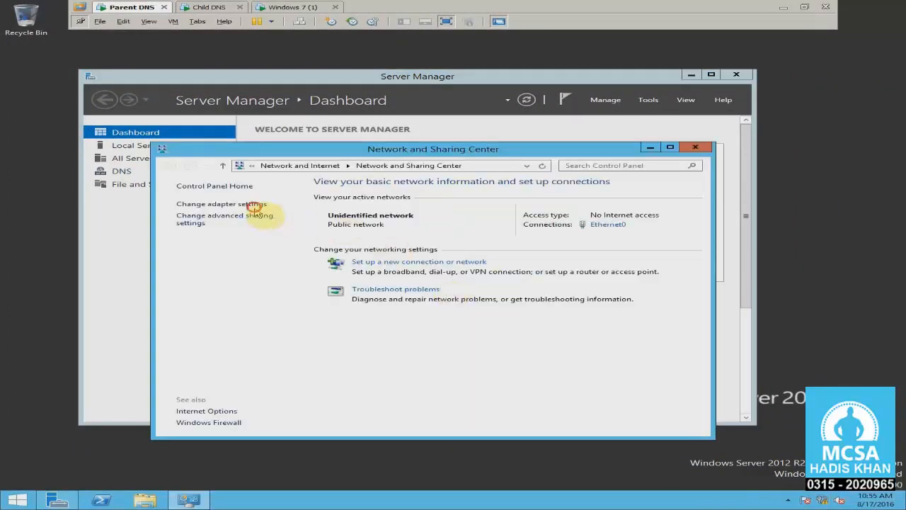
{"action": "left_click", "coordinate": [255, 206]}
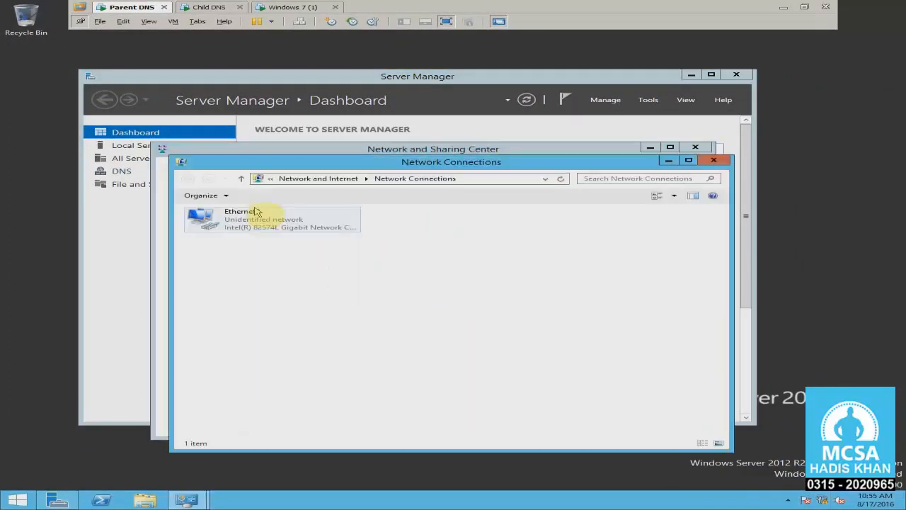
{"action": "right_click", "coordinate": [273, 225]}
{"action": "left_click", "coordinate": [279, 238]}
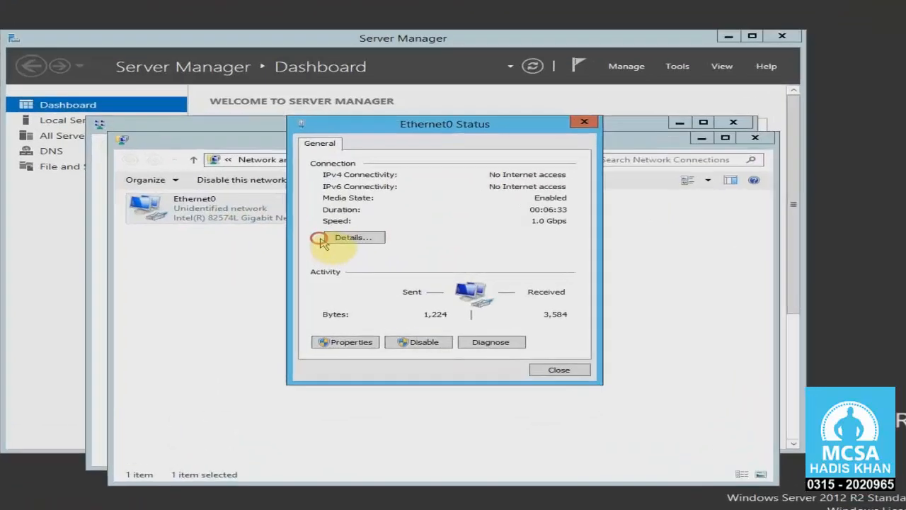
{"action": "left_click", "coordinate": [322, 240]}
{"action": "left_click", "coordinate": [466, 222]}
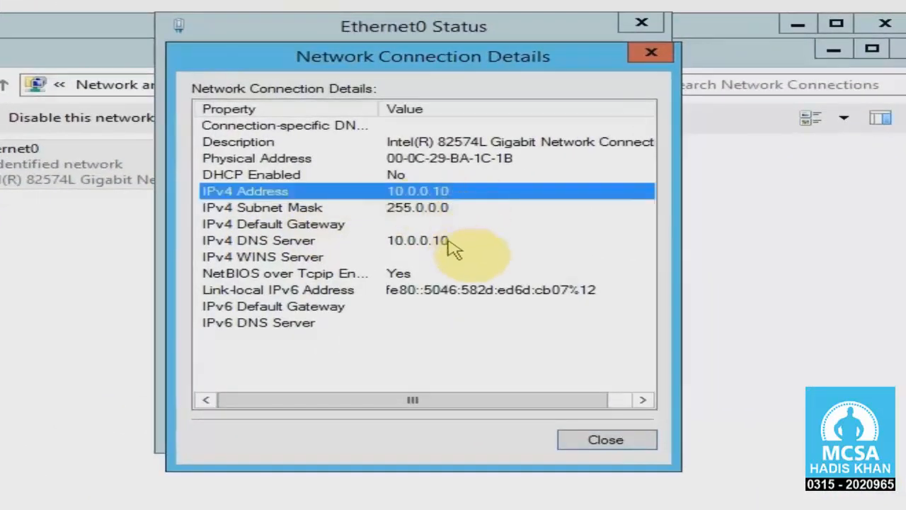
{"action": "left_click", "coordinate": [459, 244]}
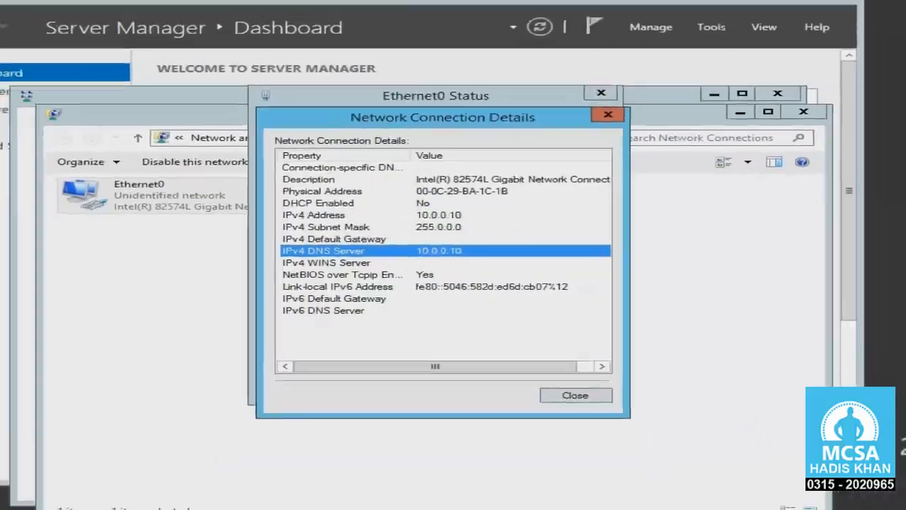
Switch to the Child DNS machine and examine its Ethernet0 connection details, checking the IPv4 address and IPv4 DNS server
{"action": "left_click", "coordinate": [206, 7]}
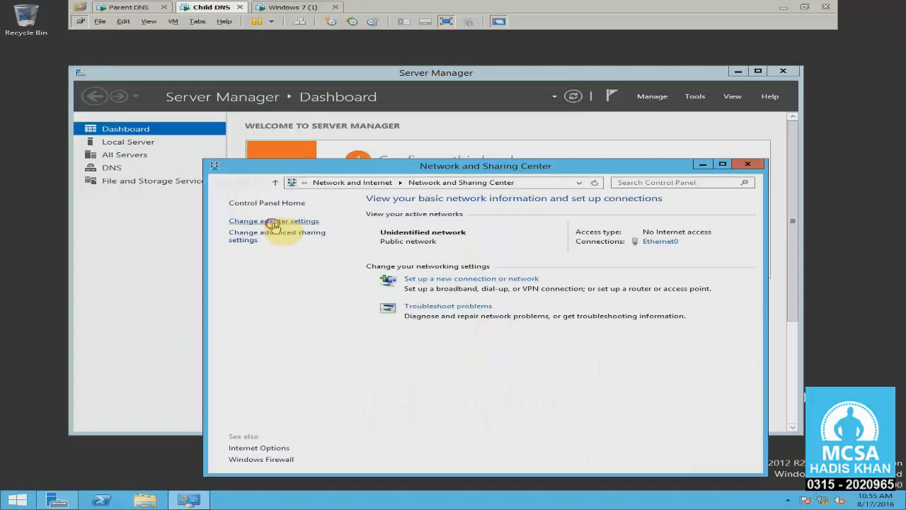
{"action": "left_click", "coordinate": [278, 226]}
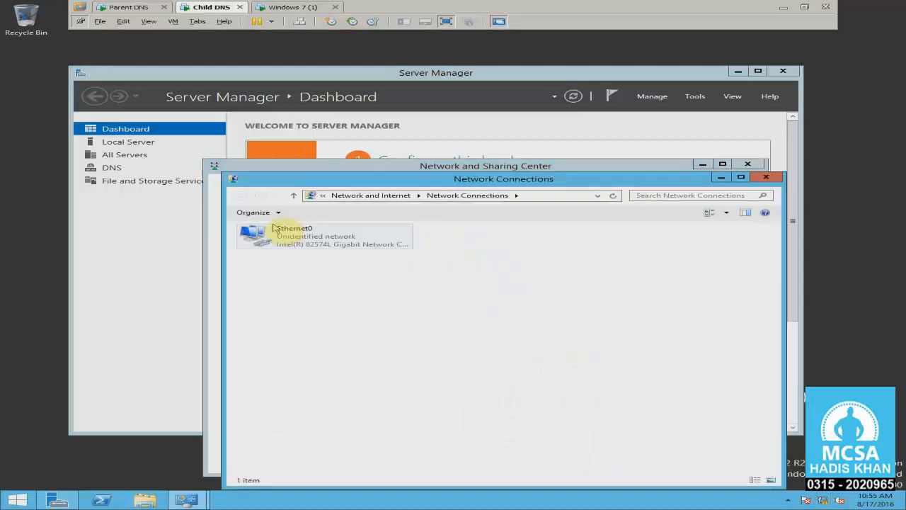
{"action": "left_click", "coordinate": [274, 228]}
{"action": "right_click", "coordinate": [241, 241]}
{"action": "left_click", "coordinate": [252, 262]}
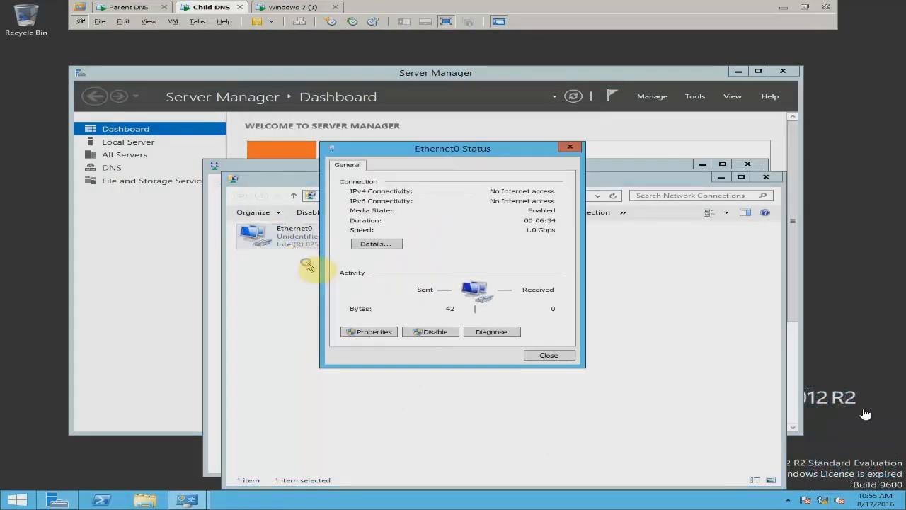
{"action": "left_click", "coordinate": [370, 246]}
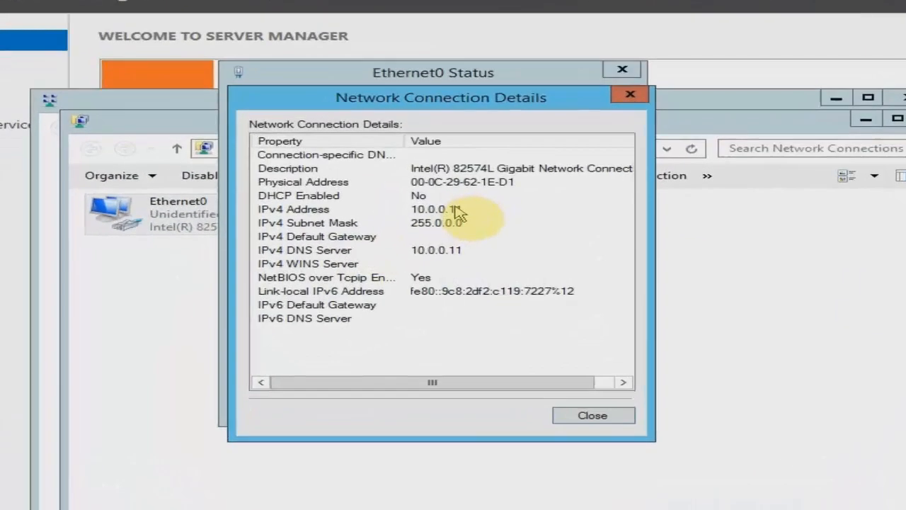
{"action": "left_click", "coordinate": [488, 234]}
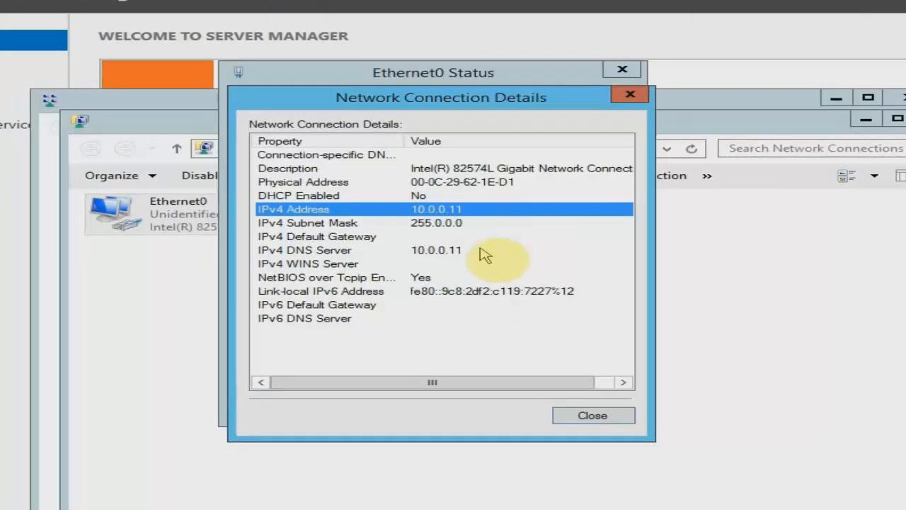
{"action": "left_click", "coordinate": [488, 249]}
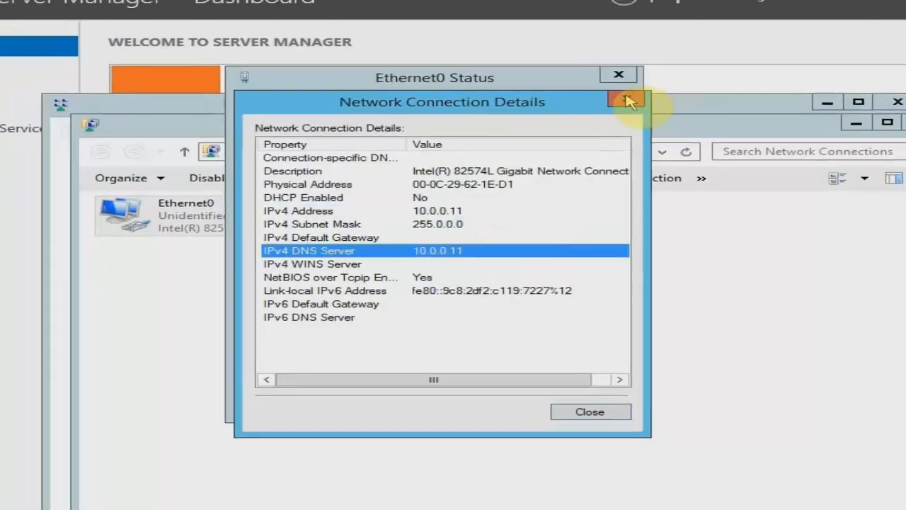
Close the connection details, Ethernet0 status and both network windows on the Child DNS machine
{"action": "left_click", "coordinate": [630, 94]}
{"action": "left_click", "coordinate": [622, 70]}
{"action": "left_click", "coordinate": [765, 177]}
{"action": "left_click", "coordinate": [747, 164]}
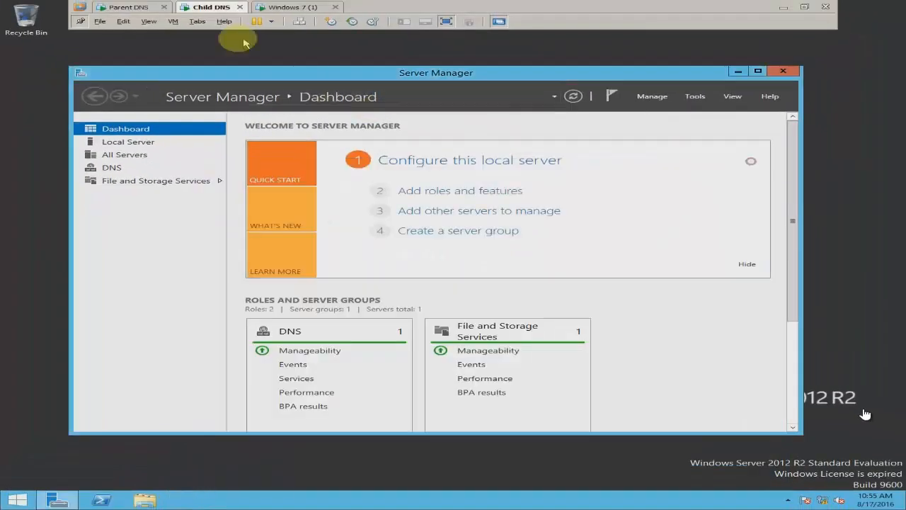
On the Windows 7 machine, check the IPv4 address and DNS server in the Local Area Connection details, and close its dialogs
{"action": "left_click", "coordinate": [285, 9]}
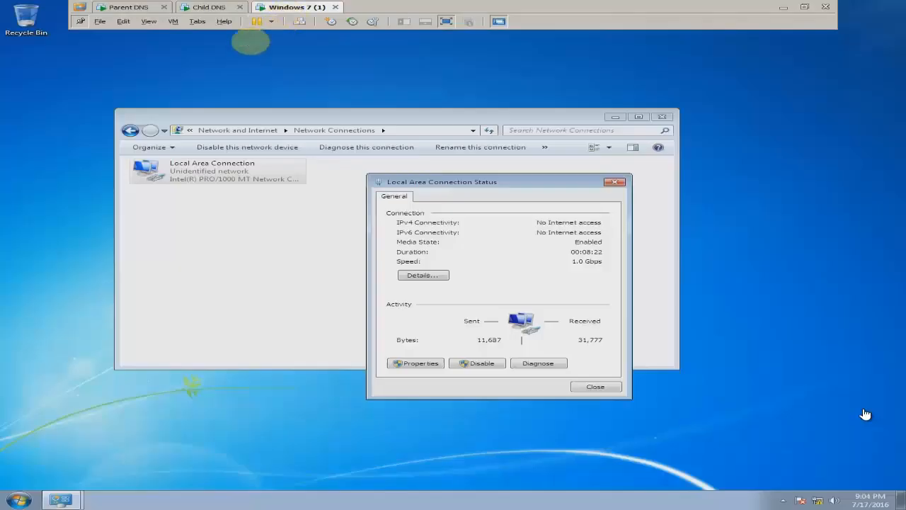
{"action": "left_click", "coordinate": [123, 13]}
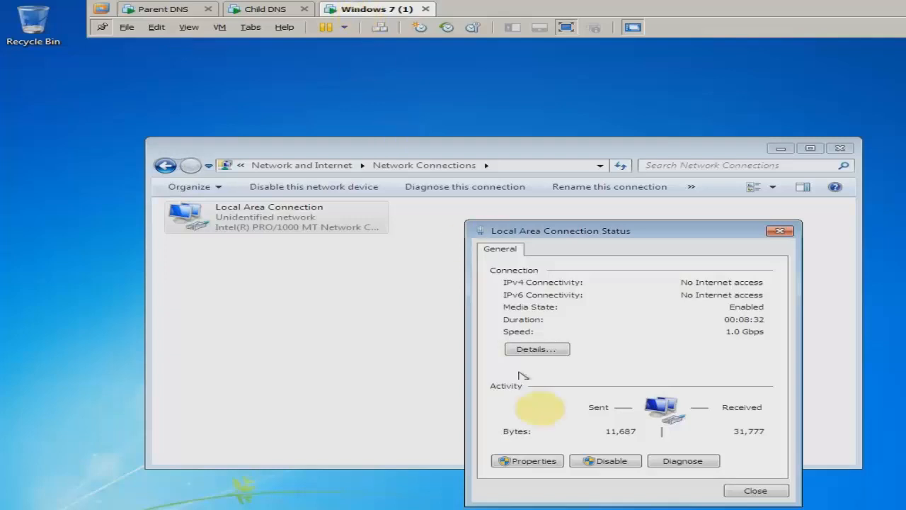
{"action": "left_click", "coordinate": [546, 350]}
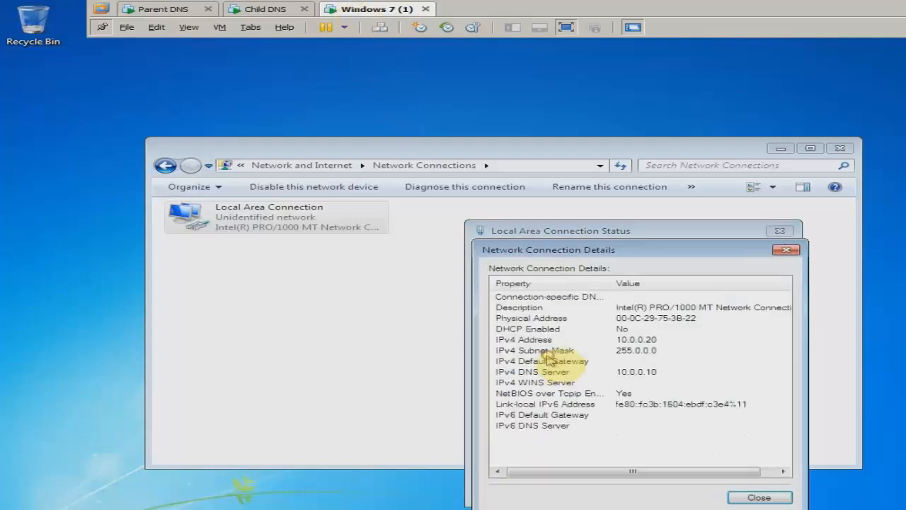
{"action": "left_click", "coordinate": [648, 340]}
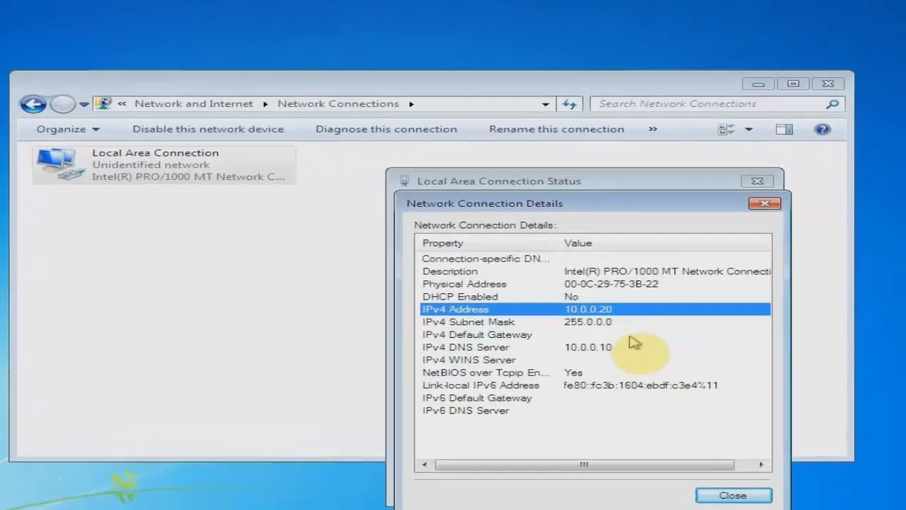
{"action": "left_click", "coordinate": [658, 372]}
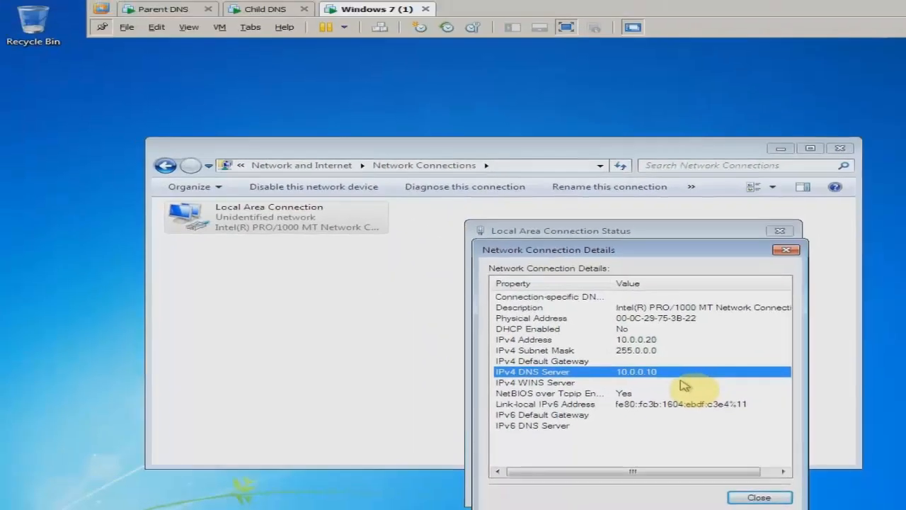
{"action": "left_click", "coordinate": [759, 497]}
{"action": "left_click", "coordinate": [754, 491]}
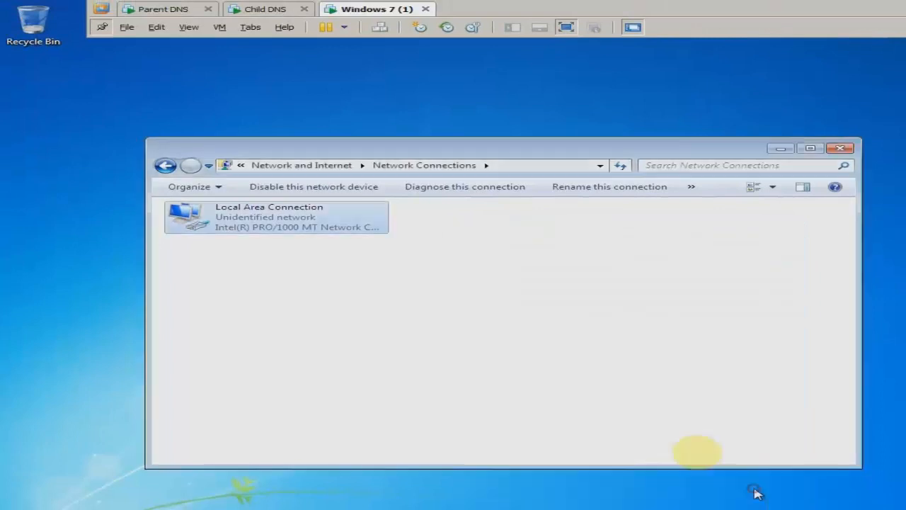
{"action": "left_click", "coordinate": [502, 315]}
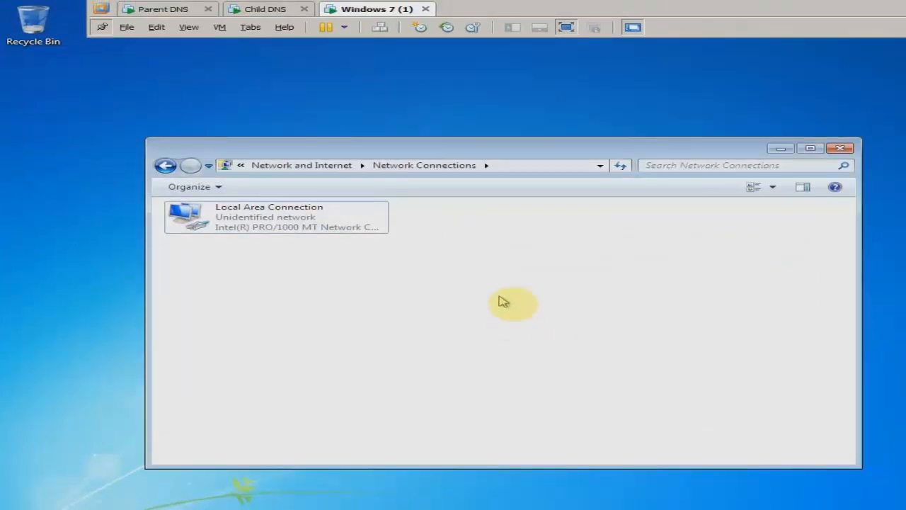
Return to the Parent DNS machine and close its connection details, Ethernet0 status and both network windows
{"action": "left_click", "coordinate": [154, 7]}
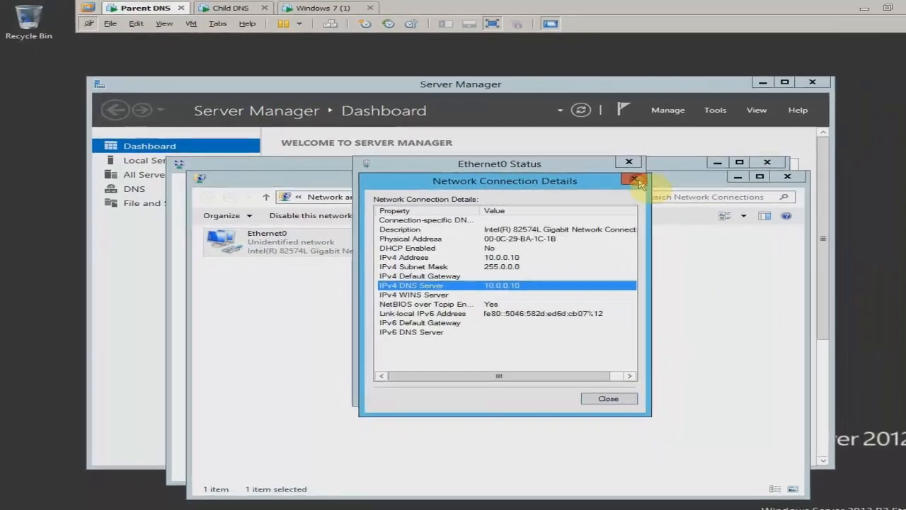
{"action": "left_click", "coordinate": [728, 205]}
{"action": "left_click", "coordinate": [724, 187]}
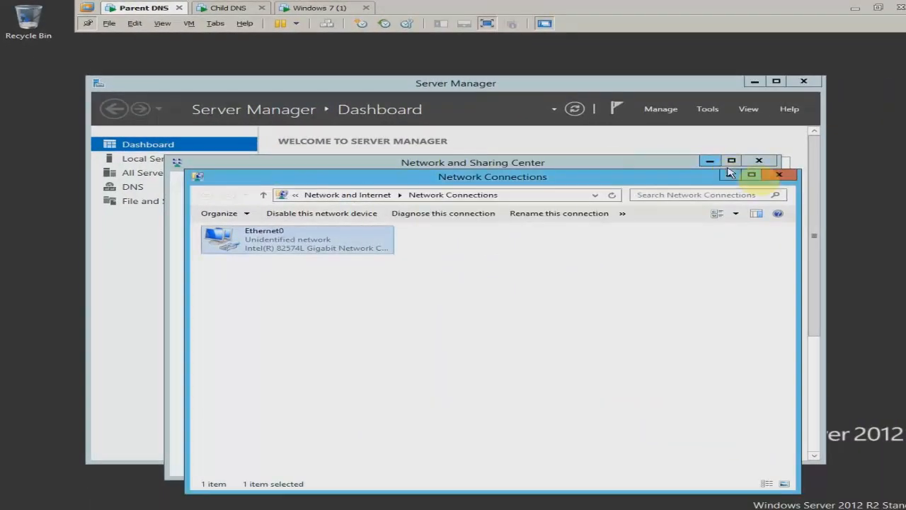
{"action": "left_click", "coordinate": [779, 174]}
{"action": "left_click", "coordinate": [759, 161]}
Open DNS Manager for server SER1 from Server Manager's DNS page and expand the Ser1 node
{"action": "left_click", "coordinate": [135, 187]}
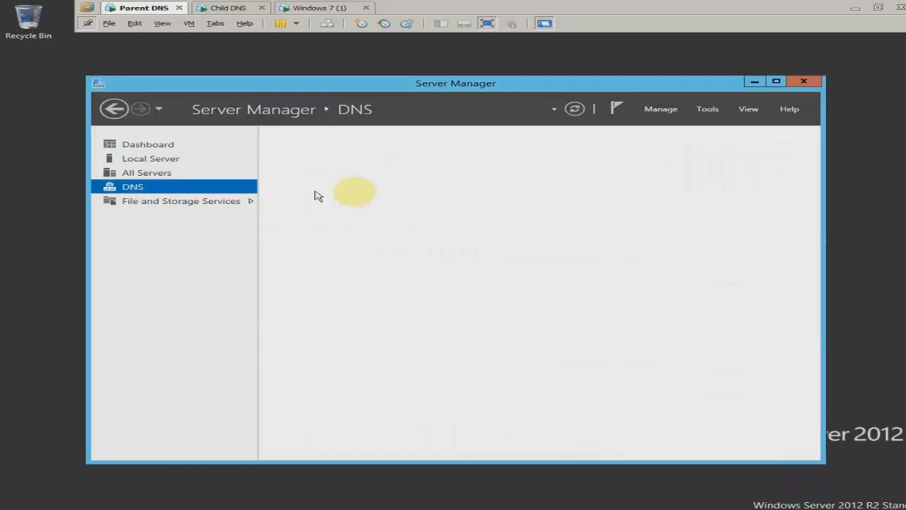
{"action": "right_click", "coordinate": [397, 208]}
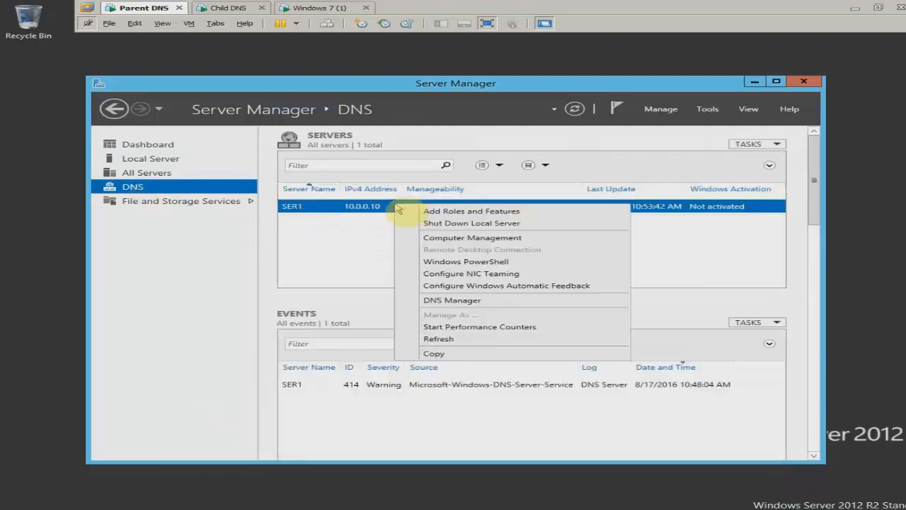
{"action": "left_click", "coordinate": [414, 300]}
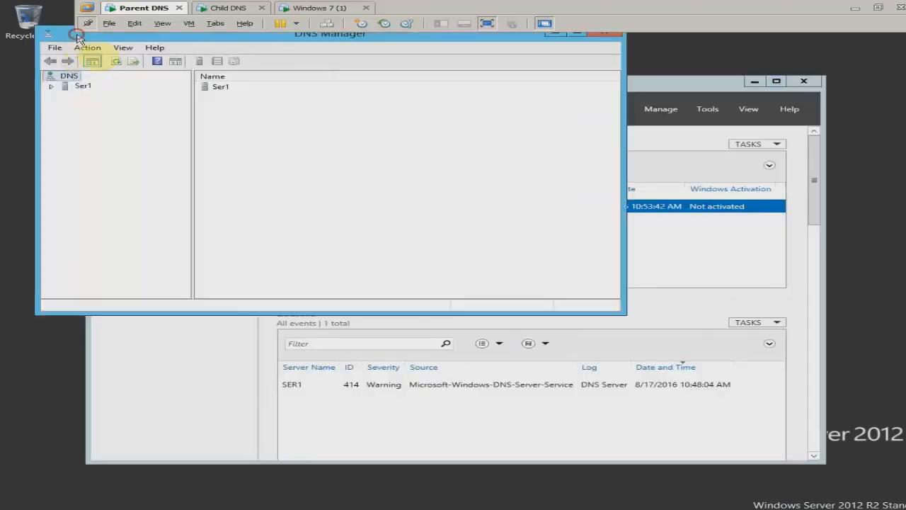
{"action": "double_click", "coordinate": [112, 133]}
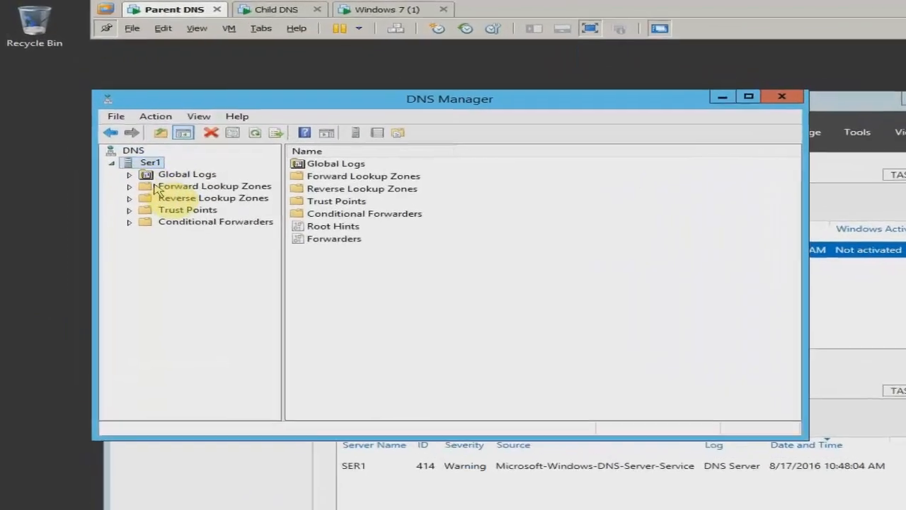
Start a new forward lookup zone on Ser1 as a primary zone named hadis.local
{"action": "left_click", "coordinate": [117, 162]}
{"action": "right_click", "coordinate": [145, 164]}
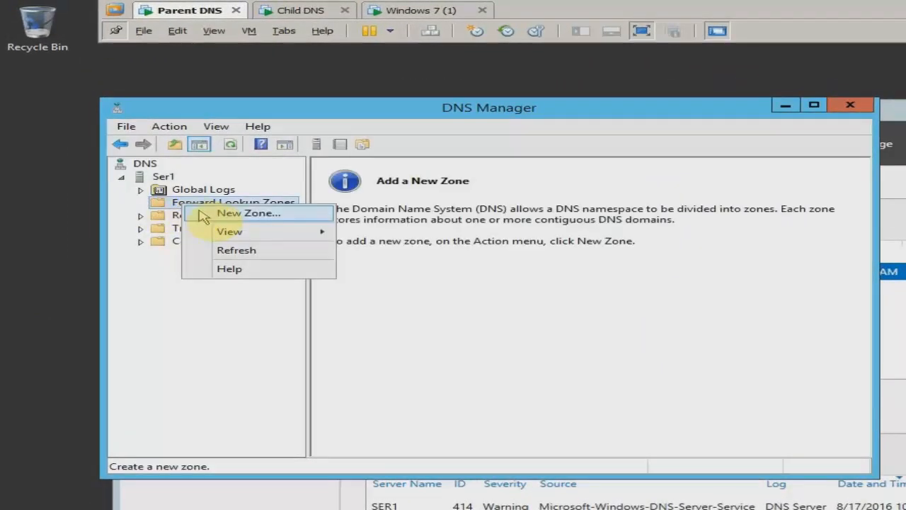
{"action": "left_click", "coordinate": [204, 213]}
{"action": "left_click", "coordinate": [485, 375]}
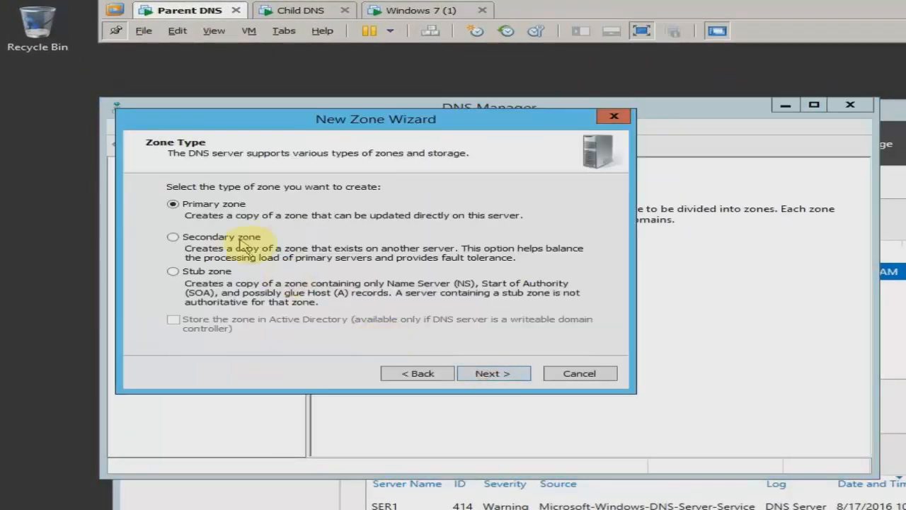
{"action": "left_click", "coordinate": [487, 367]}
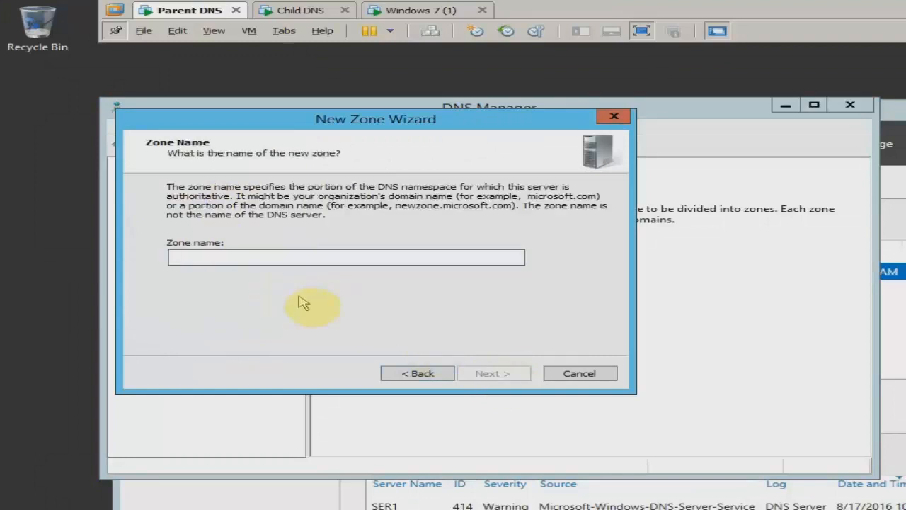
{"action": "type", "text": "hadis.local"}
{"action": "key", "text": "Return"}
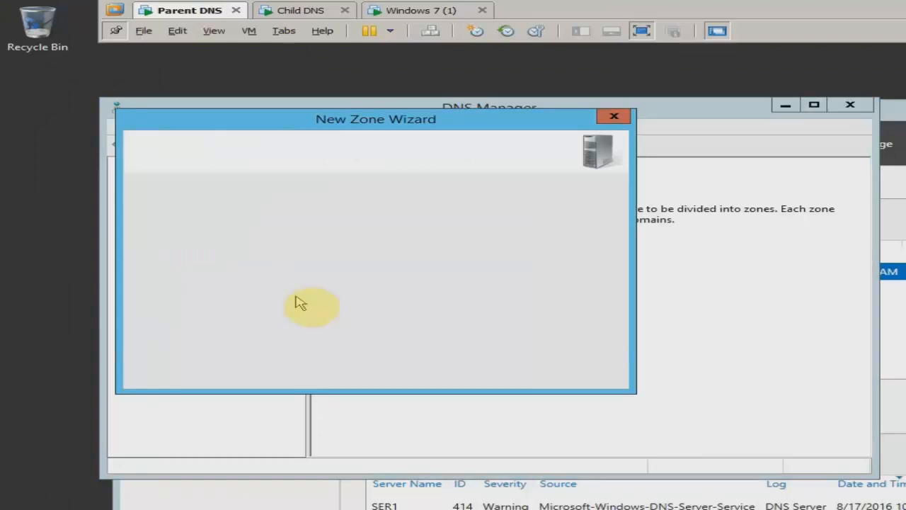
Finish the zone with file hadis.local.dns and dynamic updates disallowed, and open hadis.local to show its records
{"action": "left_click", "coordinate": [479, 371]}
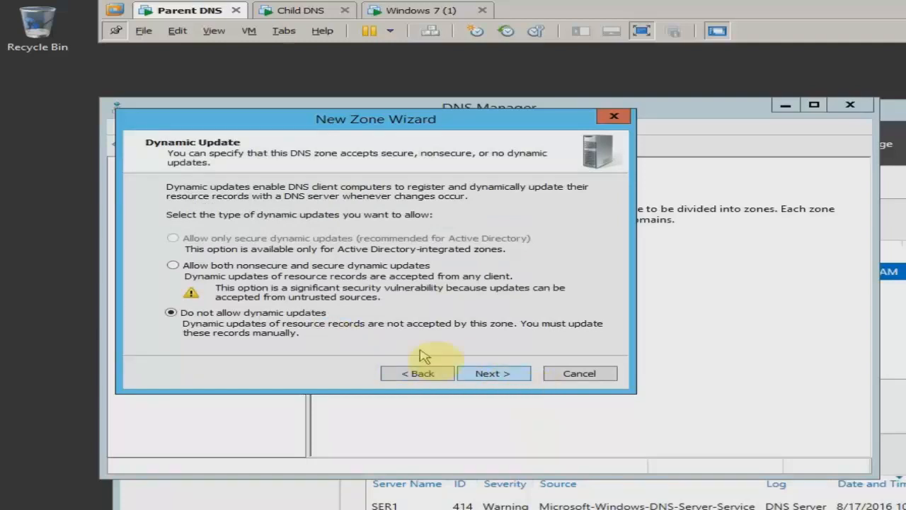
{"action": "left_click", "coordinate": [519, 373]}
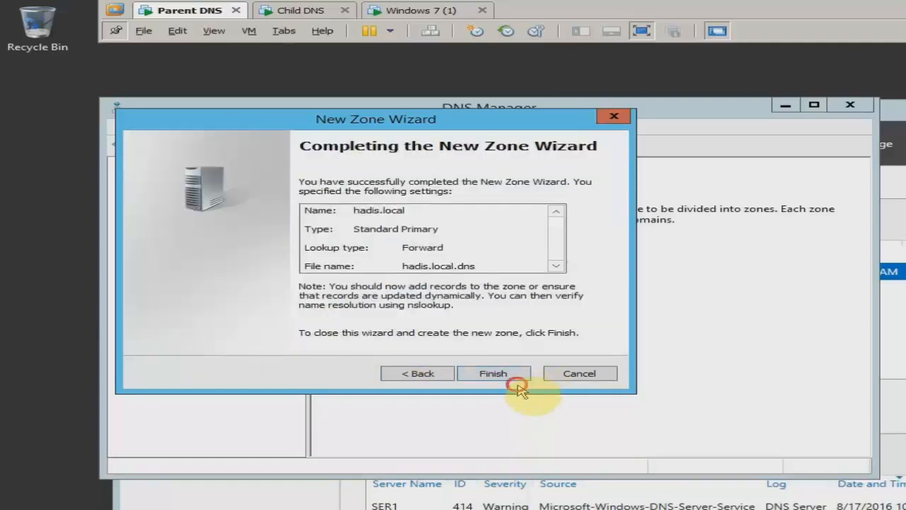
{"action": "left_click", "coordinate": [518, 373]}
{"action": "left_click", "coordinate": [141, 202]}
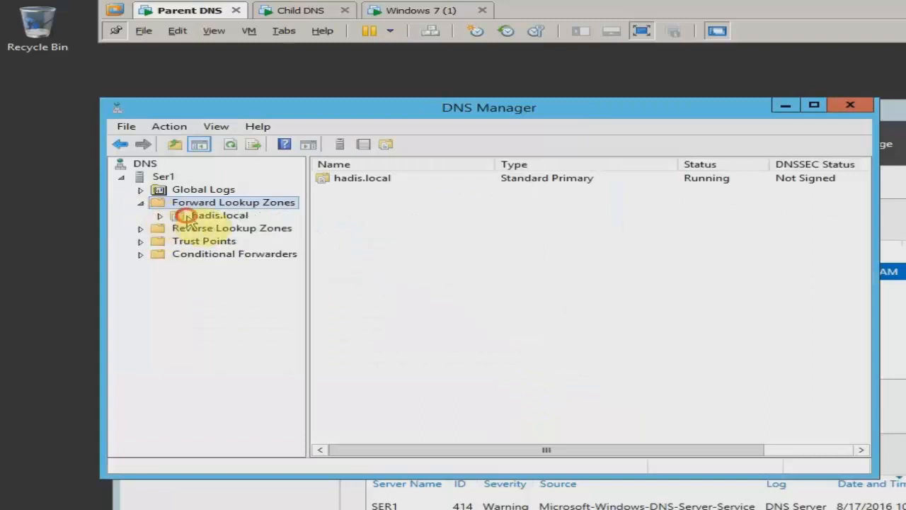
{"action": "left_click", "coordinate": [195, 215]}
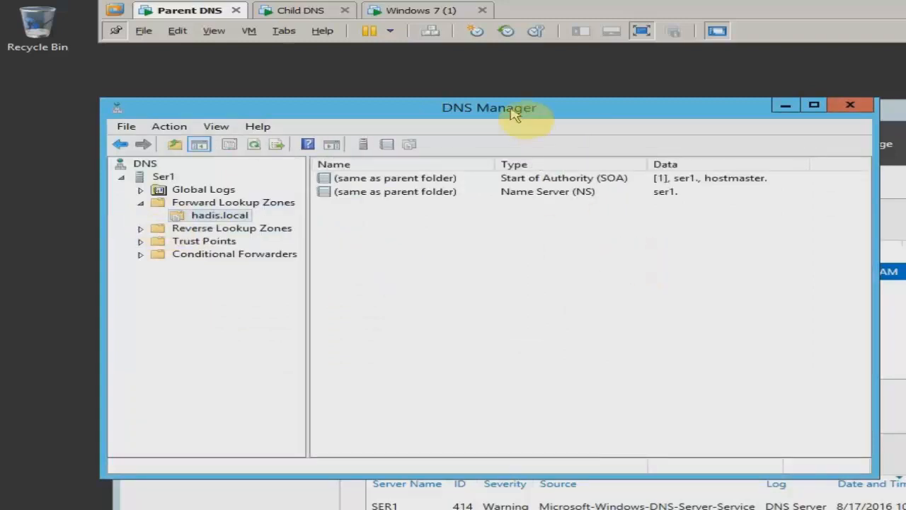
Switch to the Child DNS machine and open DNS Manager for server SER2 from Server Manager's DNS page
{"action": "left_click_drag", "start_coordinate": [515, 115], "coordinate": [558, 158]}
{"action": "left_click", "coordinate": [334, 9]}
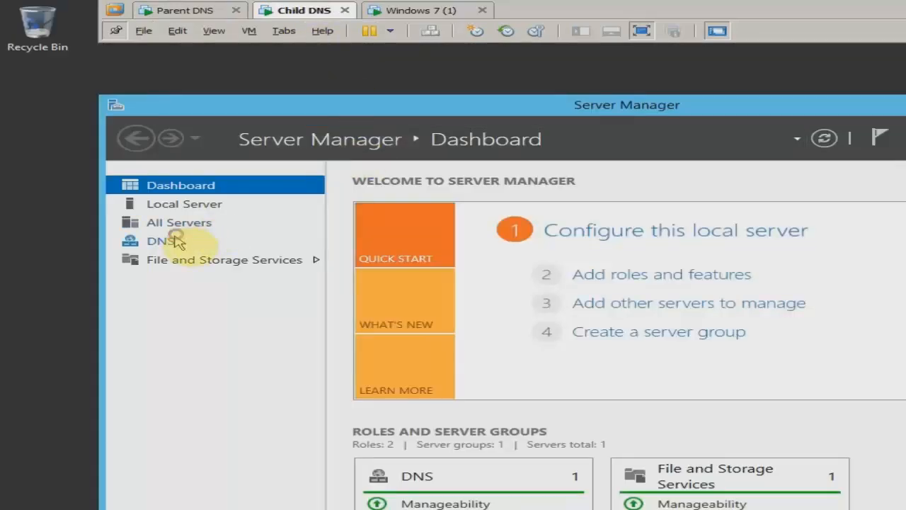
{"action": "left_click", "coordinate": [178, 239]}
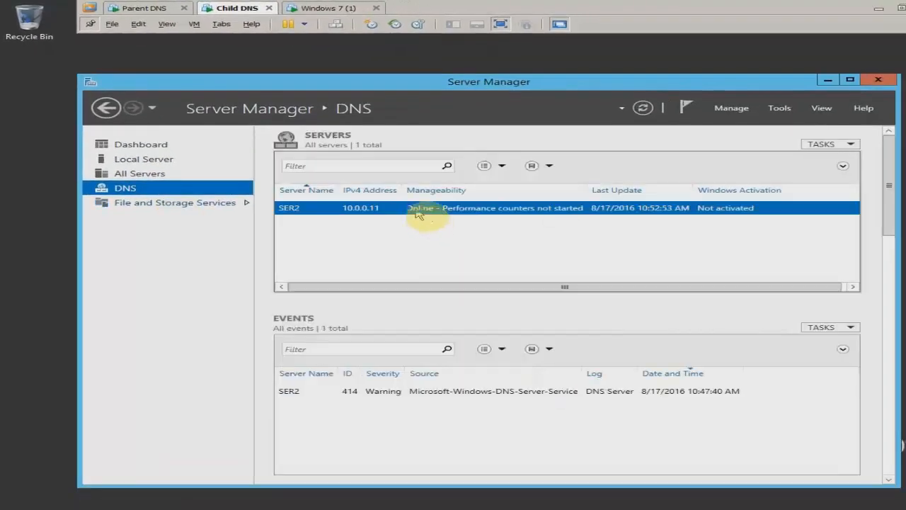
{"action": "right_click", "coordinate": [417, 208]}
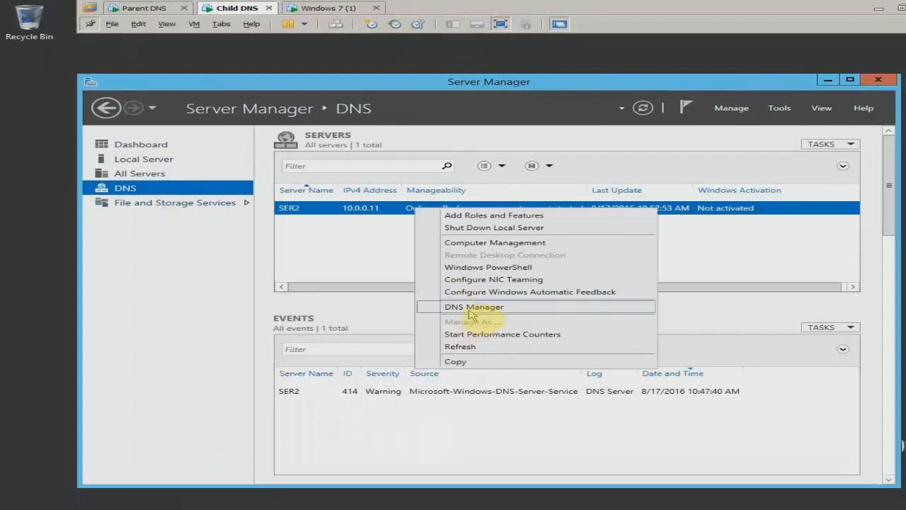
{"action": "left_click", "coordinate": [517, 309]}
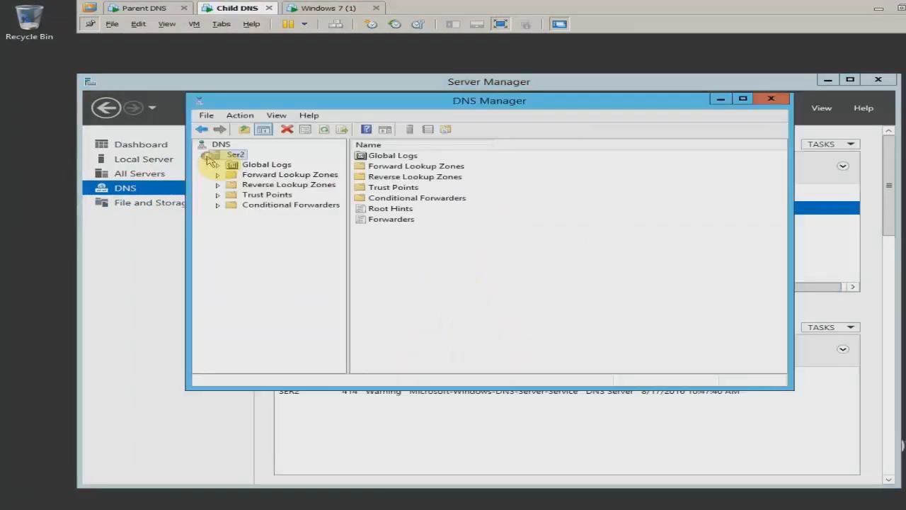
{"action": "left_click", "coordinate": [249, 175]}
{"action": "right_click", "coordinate": [250, 176]}
{"action": "left_click", "coordinate": [256, 184]}
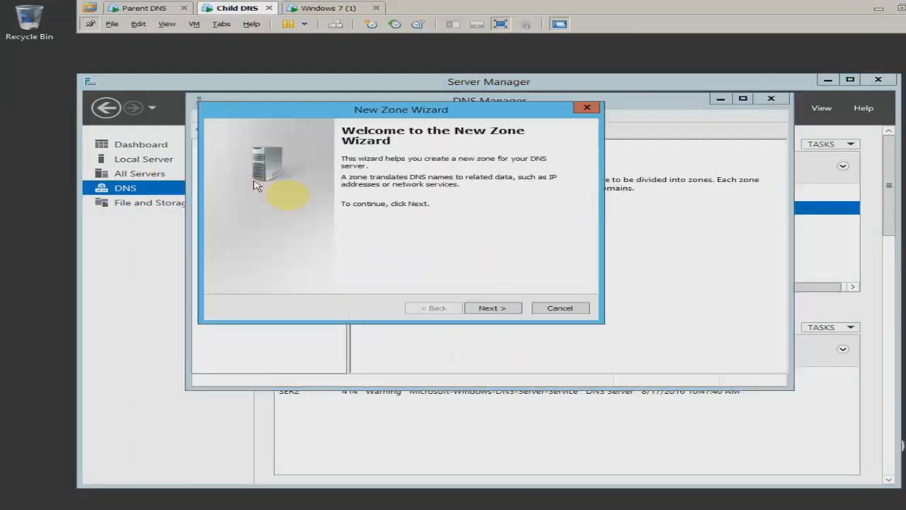
{"action": "left_click", "coordinate": [514, 307]}
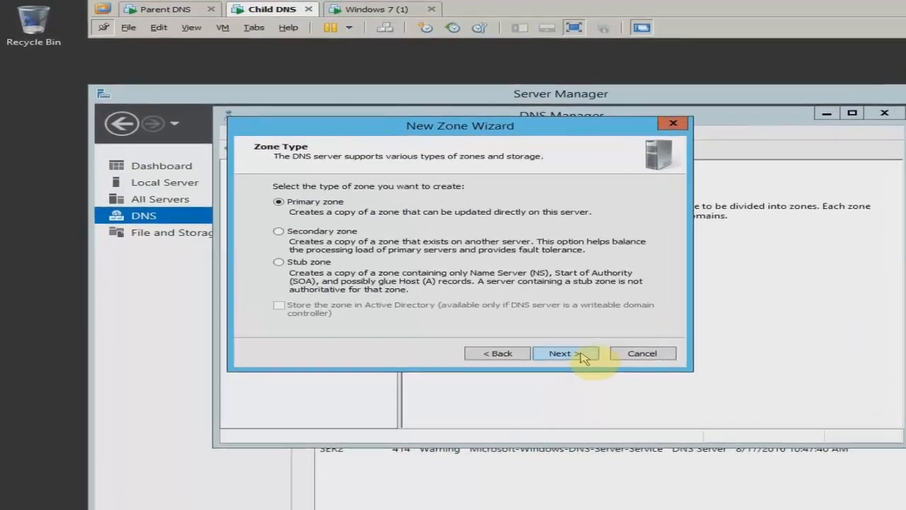
{"action": "left_click_drag", "start_coordinate": [506, 132], "coordinate": [728, 155]}
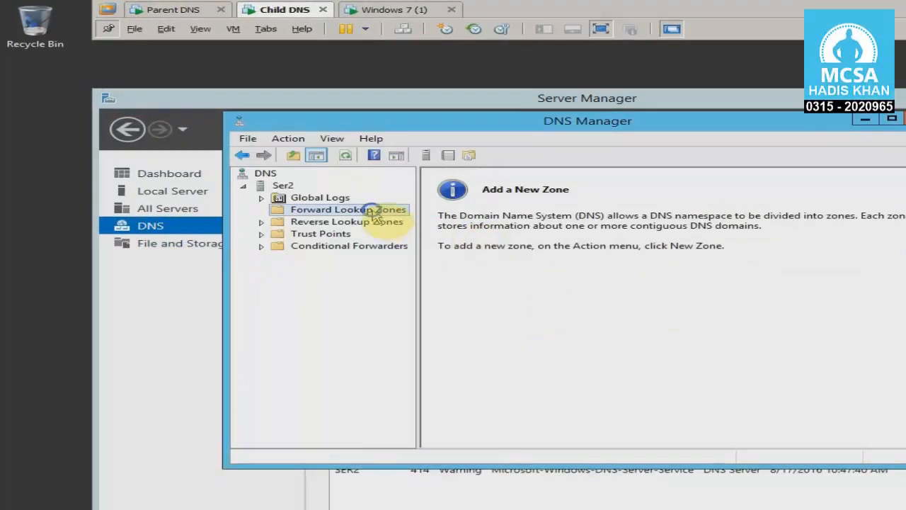
Start a new forward lookup zone on Ser2 as a primary zone named khi.hadis.local
{"action": "right_click", "coordinate": [375, 215]}
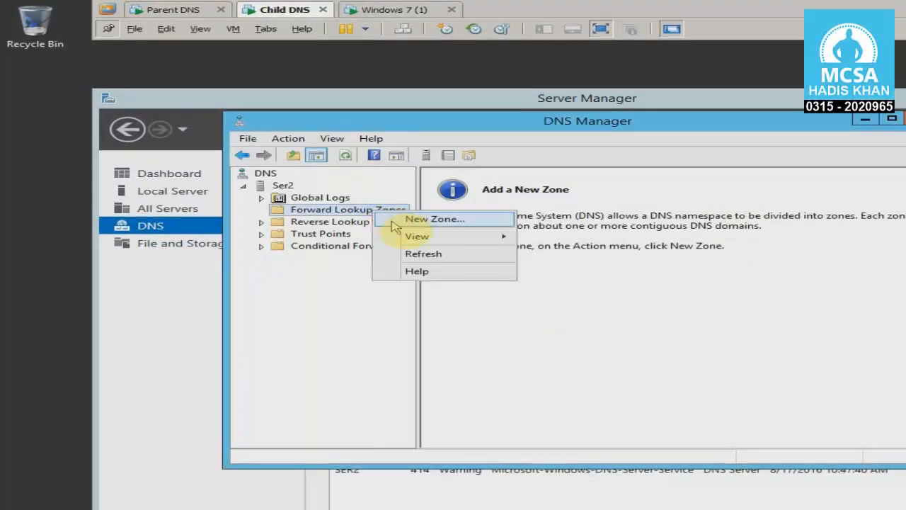
{"action": "left_click", "coordinate": [395, 218]}
{"action": "left_click", "coordinate": [573, 365]}
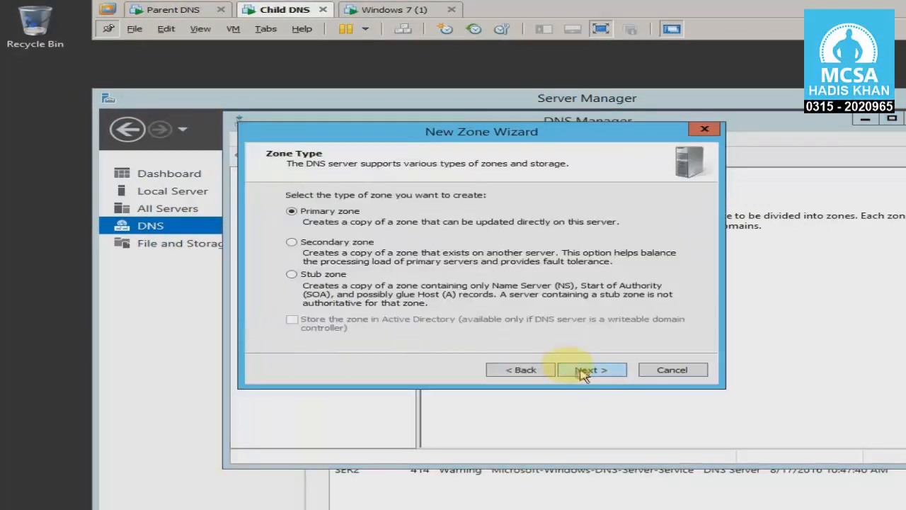
{"action": "left_click", "coordinate": [569, 365]}
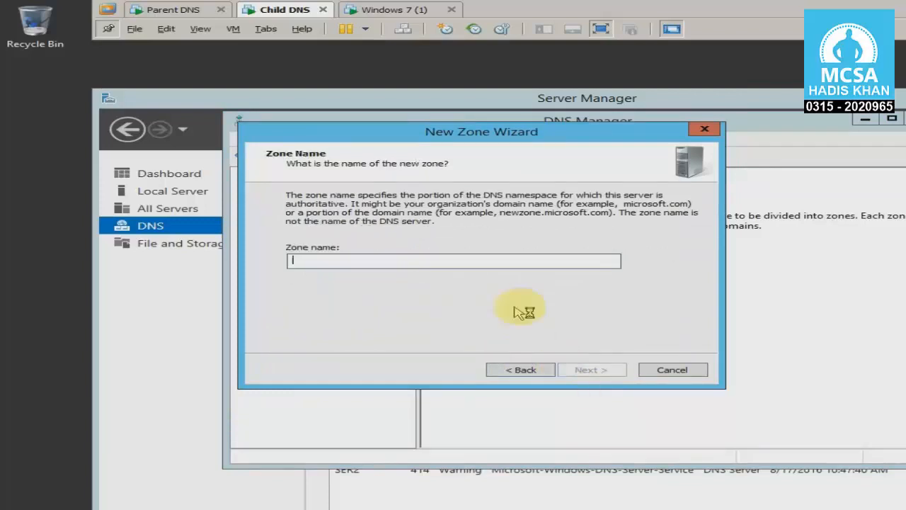
{"action": "left_click", "coordinate": [478, 258]}
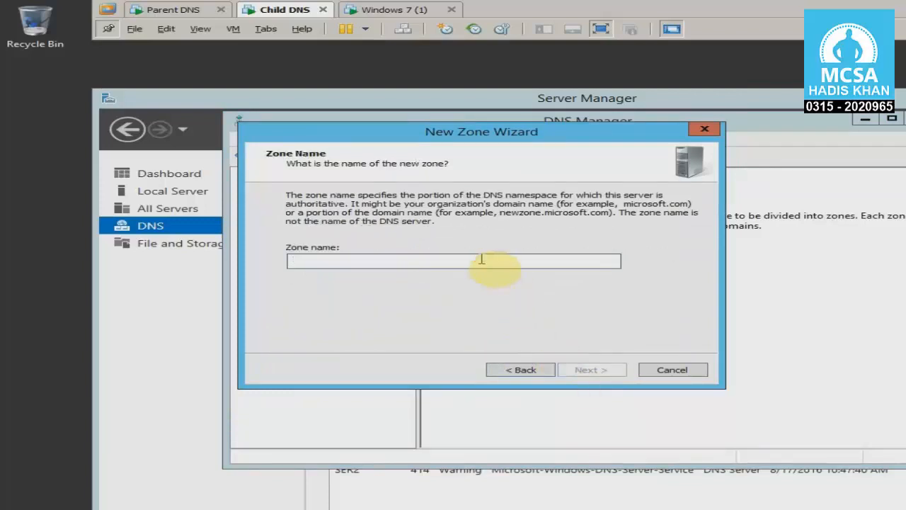
{"action": "type", "text": "hadis.local"}
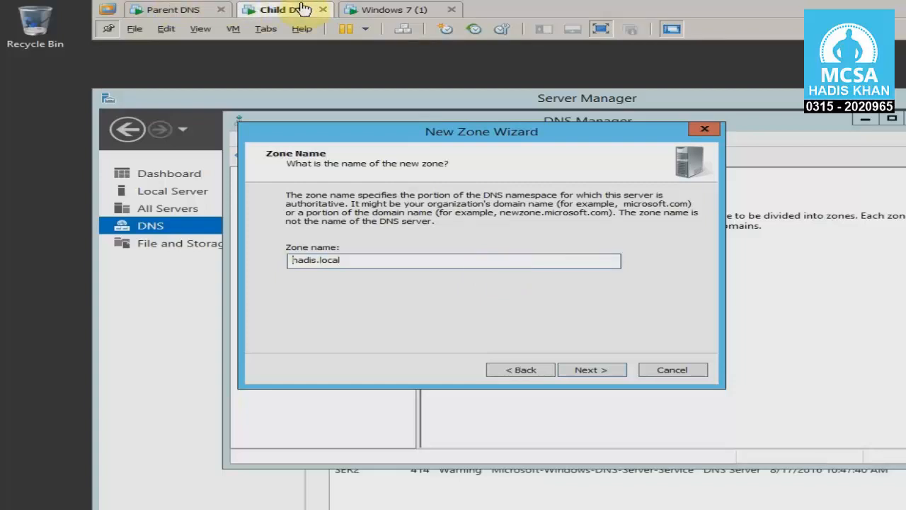
{"action": "type", "text": "khi."}
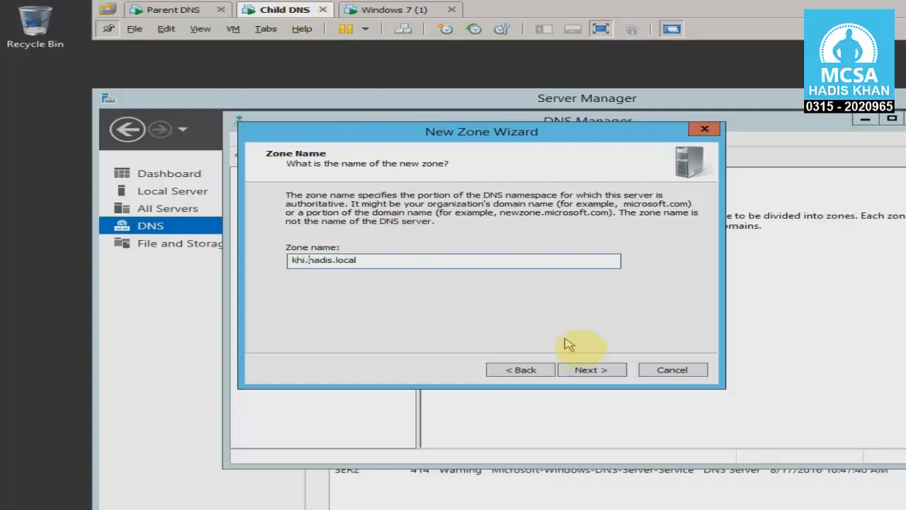
{"action": "left_click", "coordinate": [477, 259]}
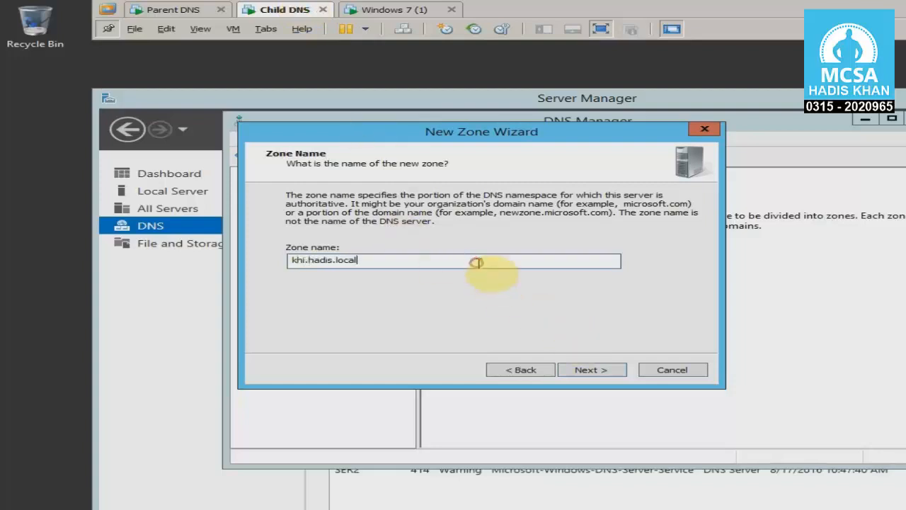
Finish the zone with the new file khi.hadis.local.dns and open khi.hadis.local to show its records
{"action": "left_click", "coordinate": [598, 370]}
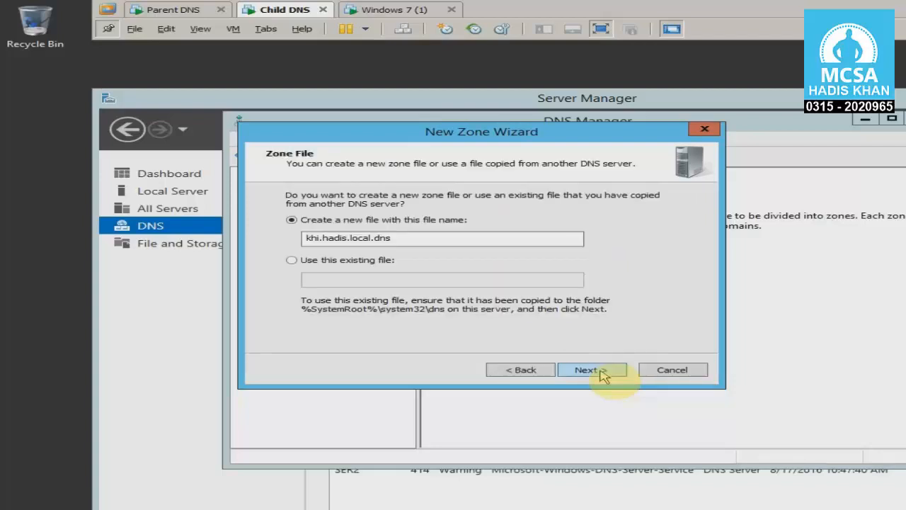
{"action": "left_click", "coordinate": [598, 370]}
{"action": "left_click", "coordinate": [599, 370]}
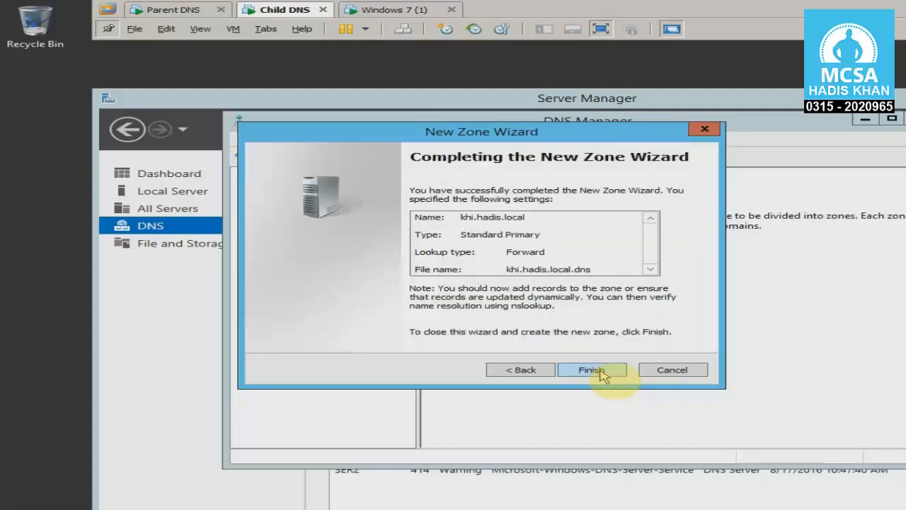
{"action": "left_click", "coordinate": [600, 370]}
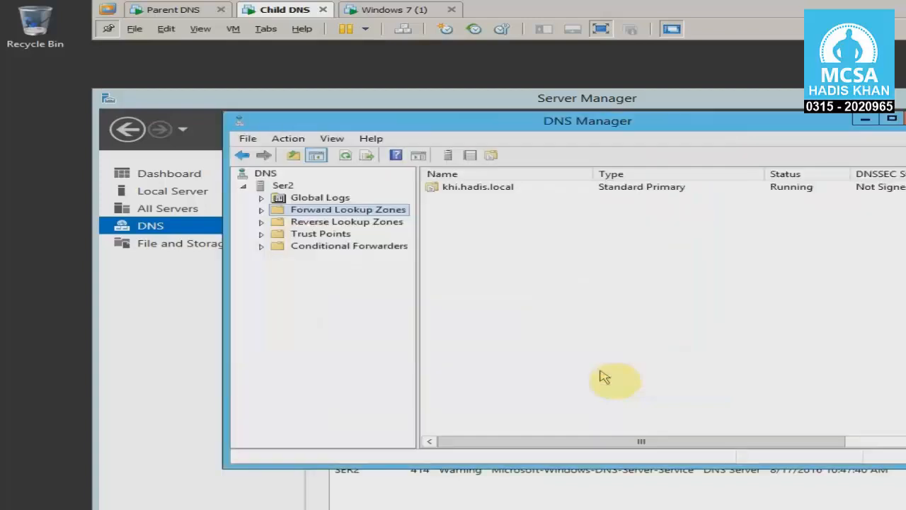
{"action": "left_click", "coordinate": [260, 210]}
{"action": "left_click", "coordinate": [301, 221]}
{"action": "left_click", "coordinate": [520, 269]}
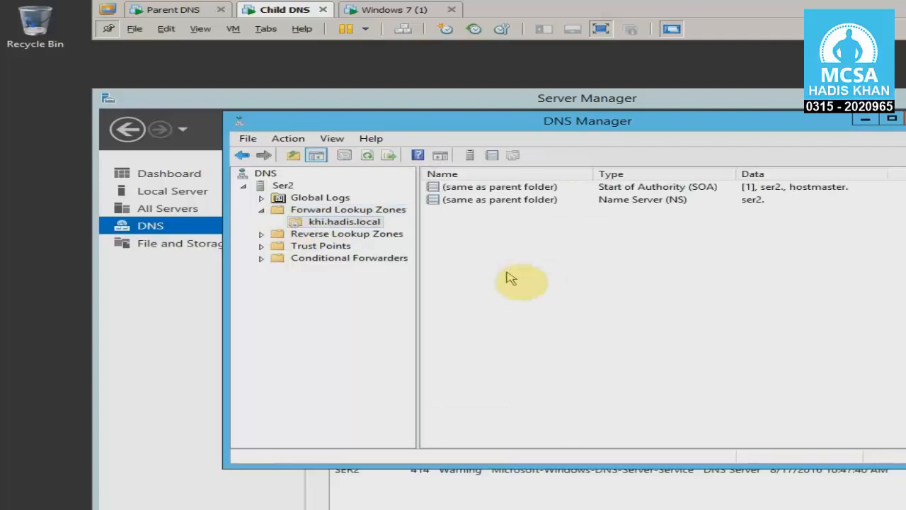
Add a host (A) record named pappu with IP address 10.0.0.11 to khi.hadis.local and select it
{"action": "right_click", "coordinate": [498, 259]}
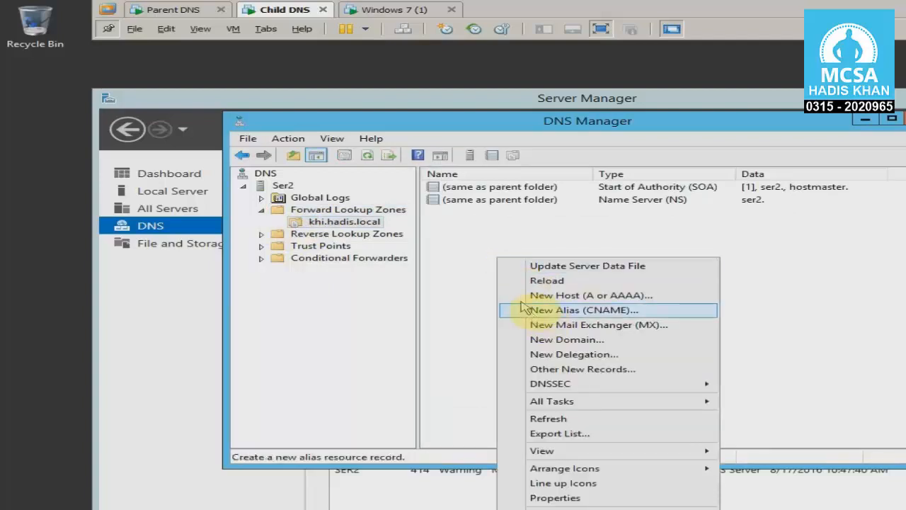
{"action": "left_click", "coordinate": [518, 294]}
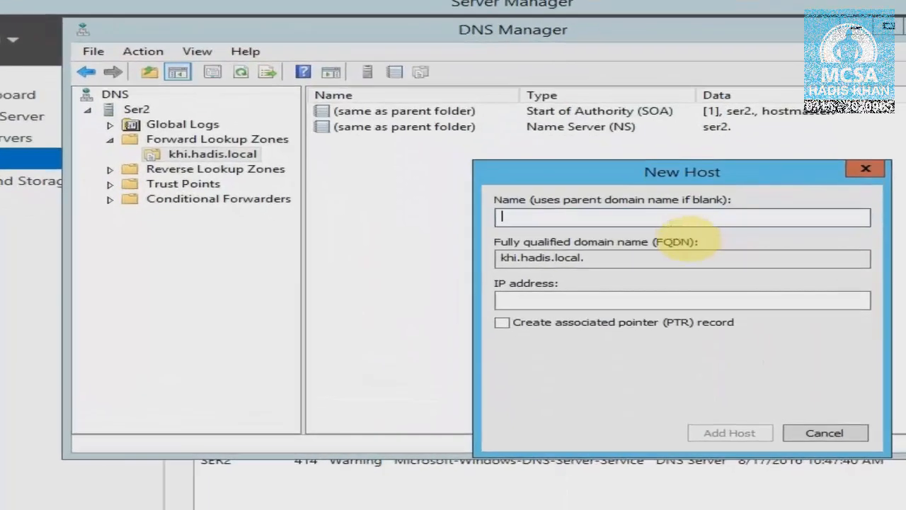
{"action": "type", "text": "pappu"}
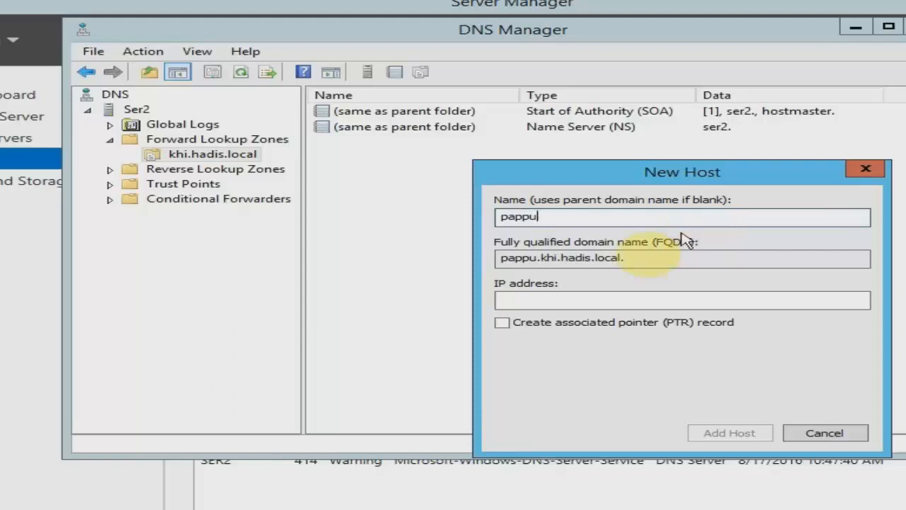
{"action": "left_click_drag", "start_coordinate": [542, 259], "coordinate": [647, 264]}
{"action": "left_click", "coordinate": [620, 300]}
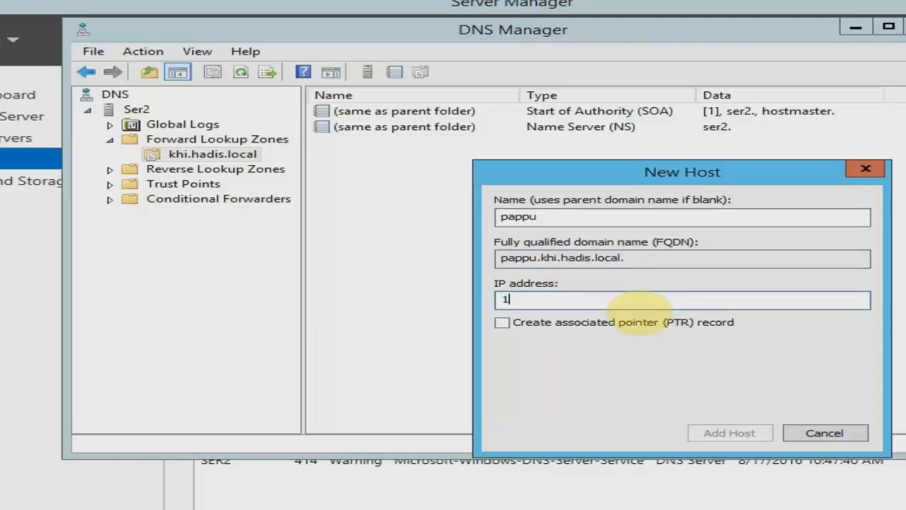
{"action": "type", "text": "10.0.0.11"}
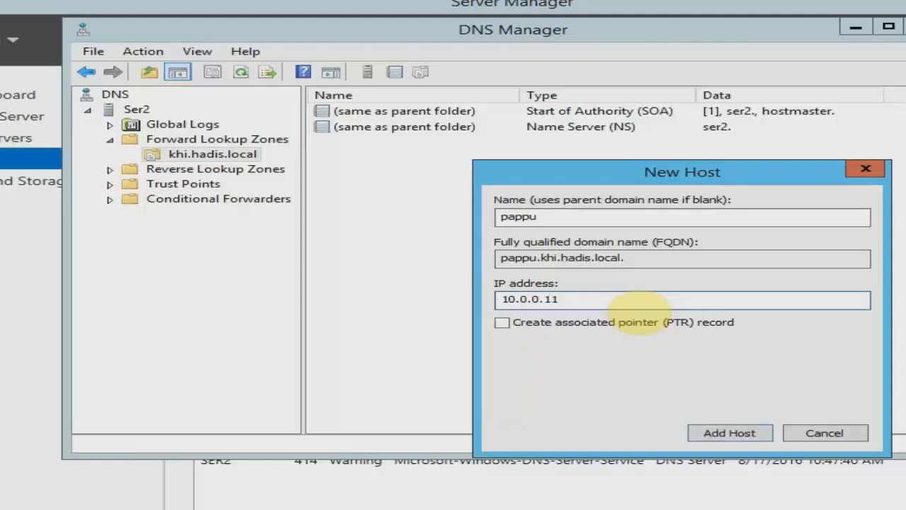
{"action": "double_click", "coordinate": [531, 216]}
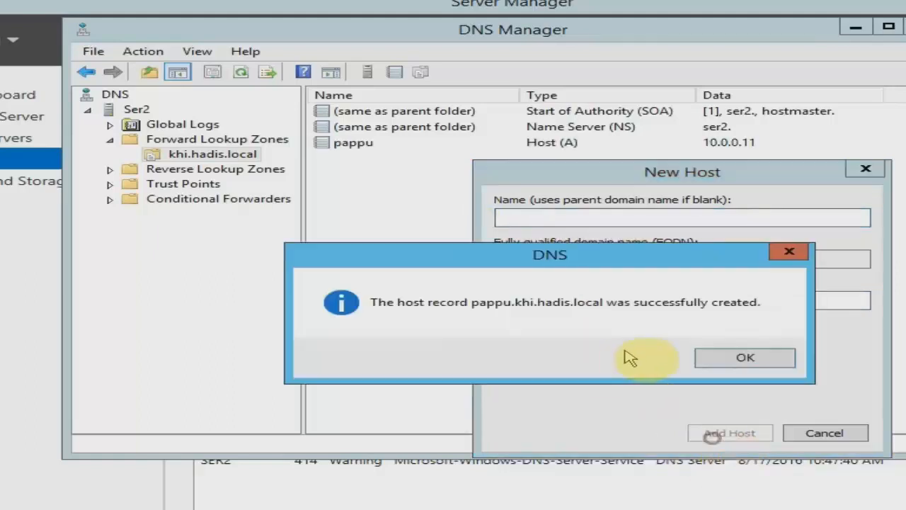
{"action": "left_click", "coordinate": [786, 361]}
{"action": "left_click", "coordinate": [846, 431]}
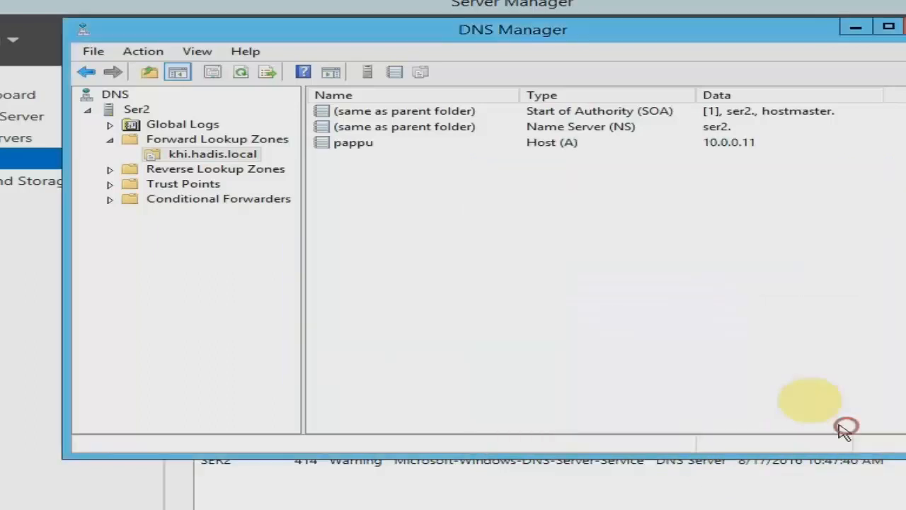
{"action": "left_click", "coordinate": [380, 143]}
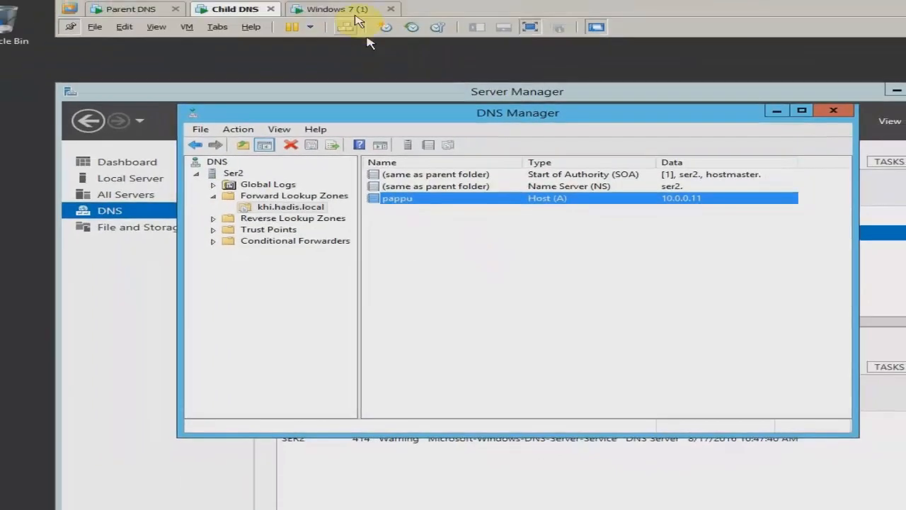
Switch to the Windows 7 machine, check the Local Area Connection's IPv4 DNS server in its details, and close both connection dialogs
{"action": "left_click", "coordinate": [356, 13]}
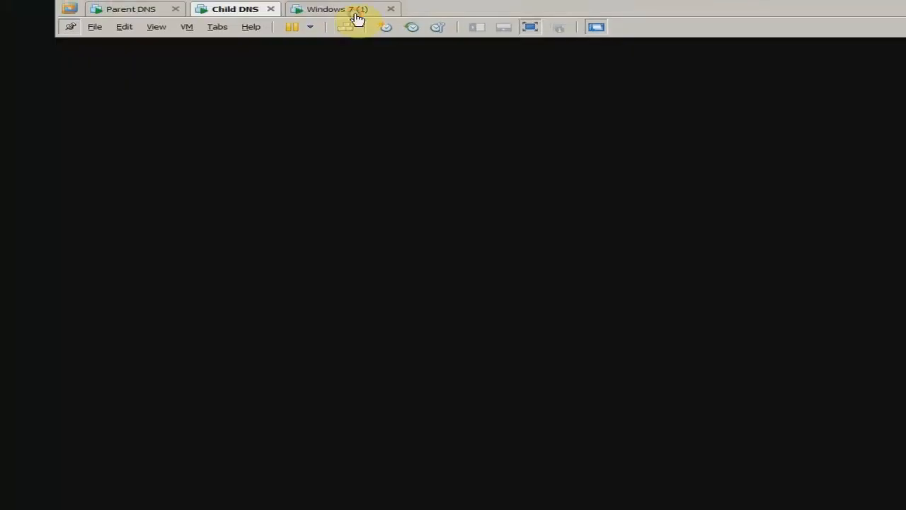
{"action": "right_click", "coordinate": [284, 208]}
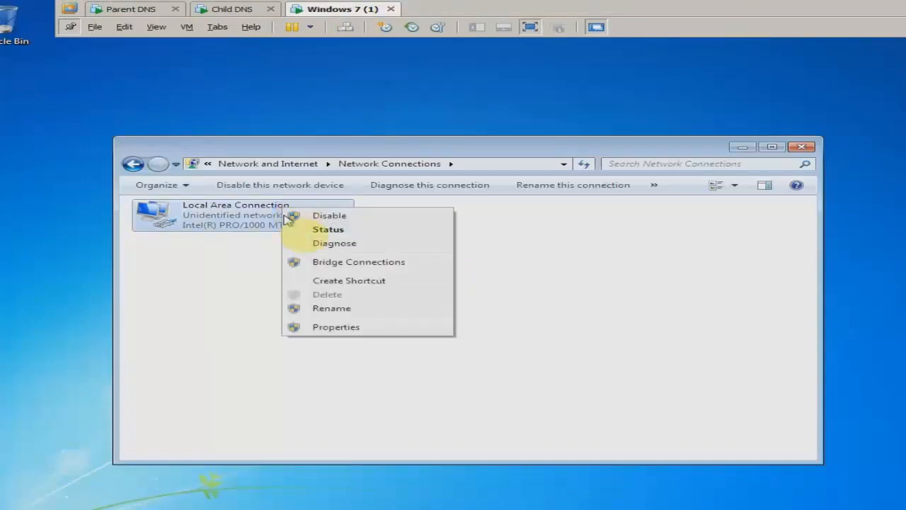
{"action": "left_click", "coordinate": [319, 229]}
{"action": "left_click", "coordinate": [460, 309]}
{"action": "left_click", "coordinate": [514, 334]}
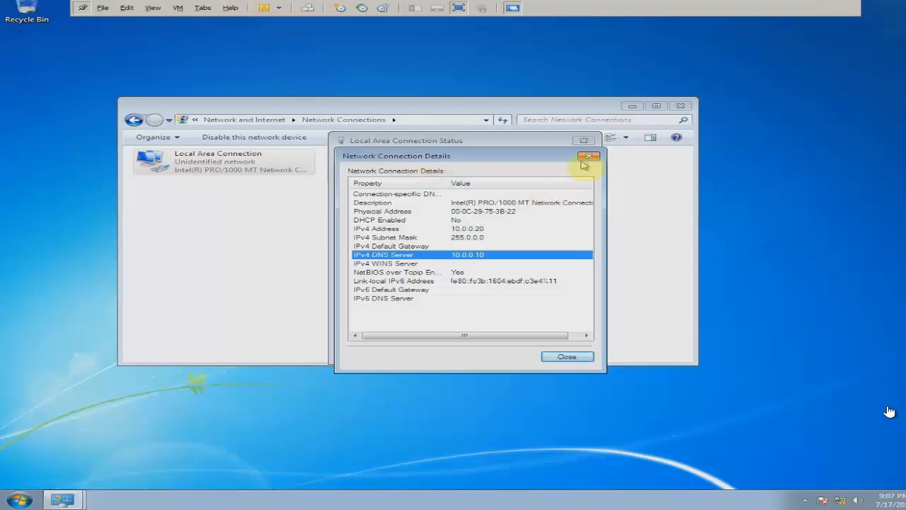
{"action": "left_click", "coordinate": [590, 156]}
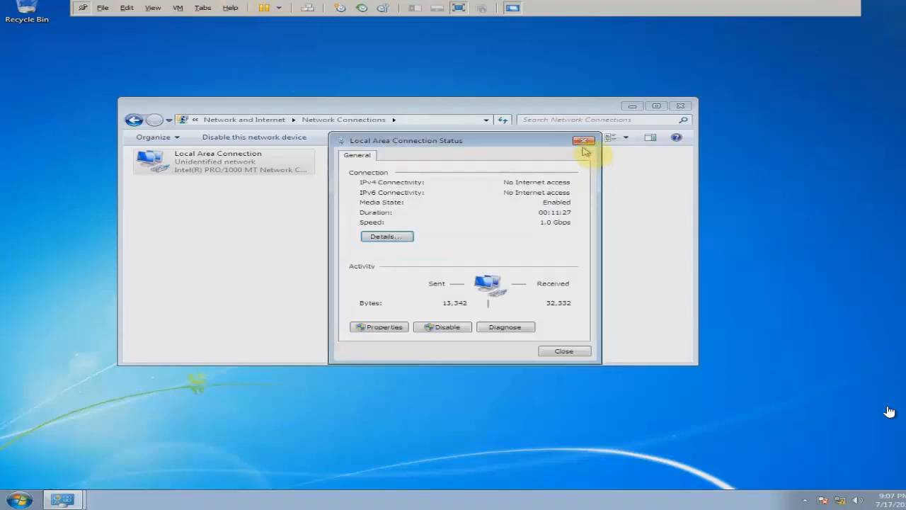
{"action": "left_click", "coordinate": [584, 140]}
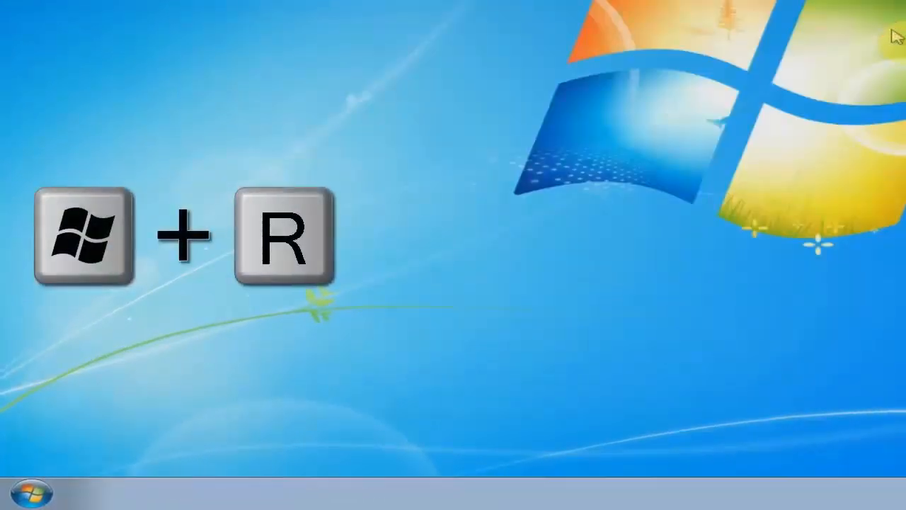
Open a command prompt on the Windows 7 machine and ping pappu.khi.hadis.local
{"action": "key", "text": "super+r"}
{"action": "type", "text": "cmd"}
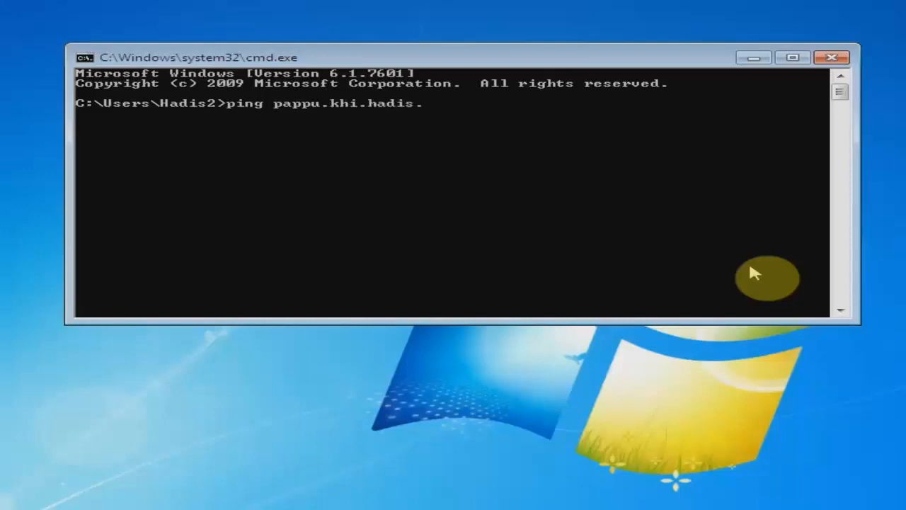
{"action": "type", "text": "loca"}
{"action": "key", "text": "Return"}
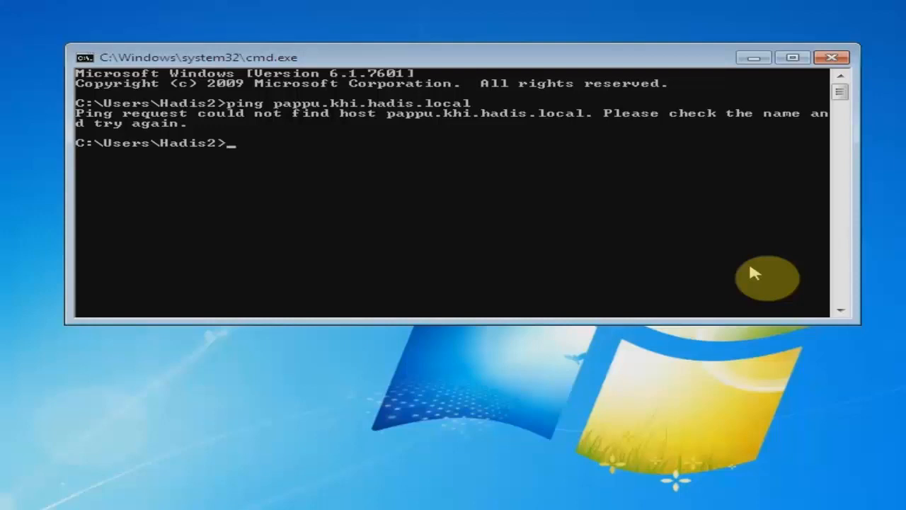
Ping the parent DNS server using the shortened address 10.10
{"action": "left_click_drag", "start_coordinate": [706, 60], "coordinate": [724, 69]}
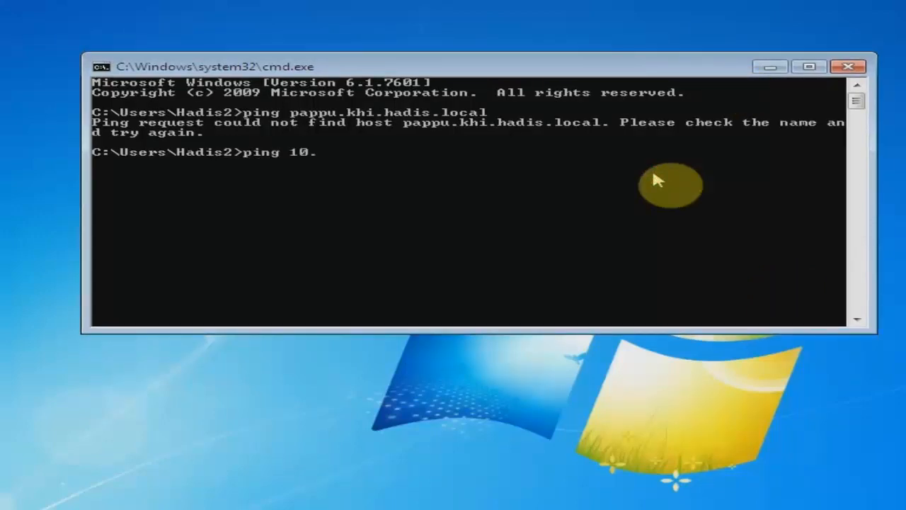
{"action": "type", "text": "ping 10.10"}
{"action": "key", "text": "Return"}
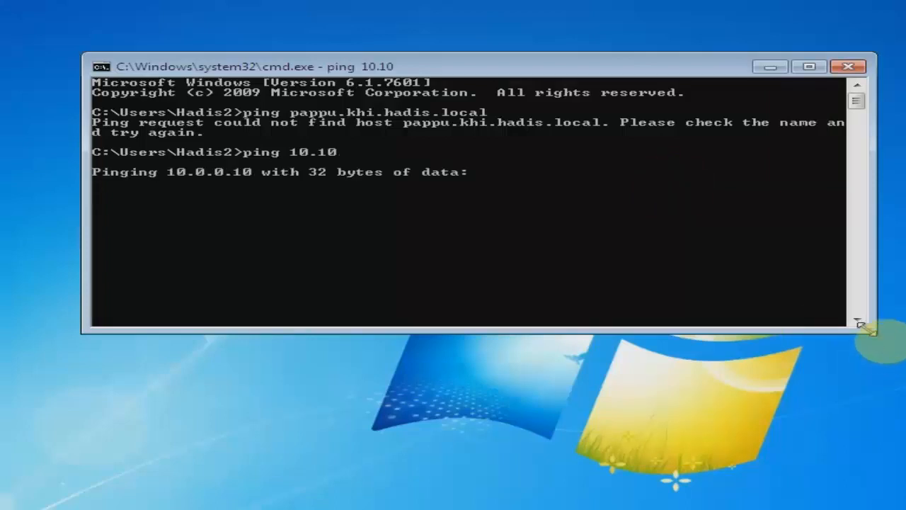
Enlarge the command prompt window and open the Windows Firewall settings on the Parent DNS machine
{"action": "left_click_drag", "start_coordinate": [874, 332], "coordinate": [882, 503]}
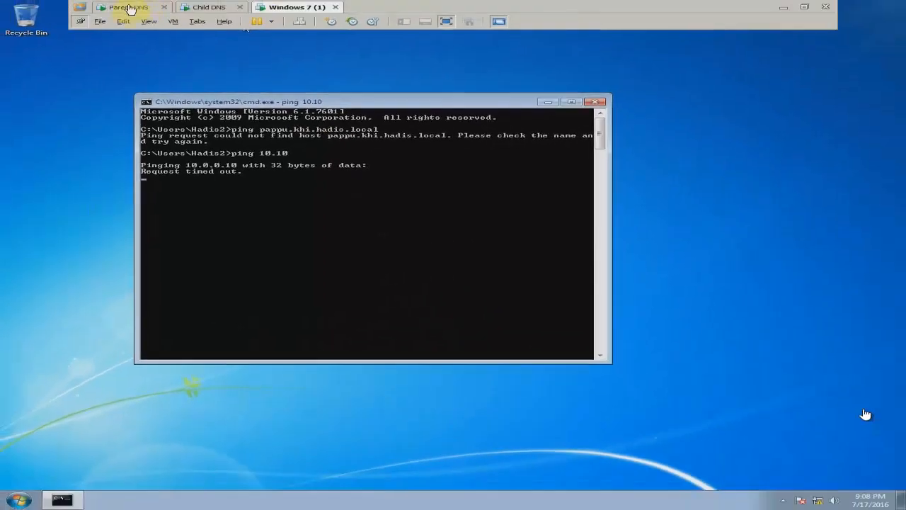
{"action": "left_click", "coordinate": [122, 7]}
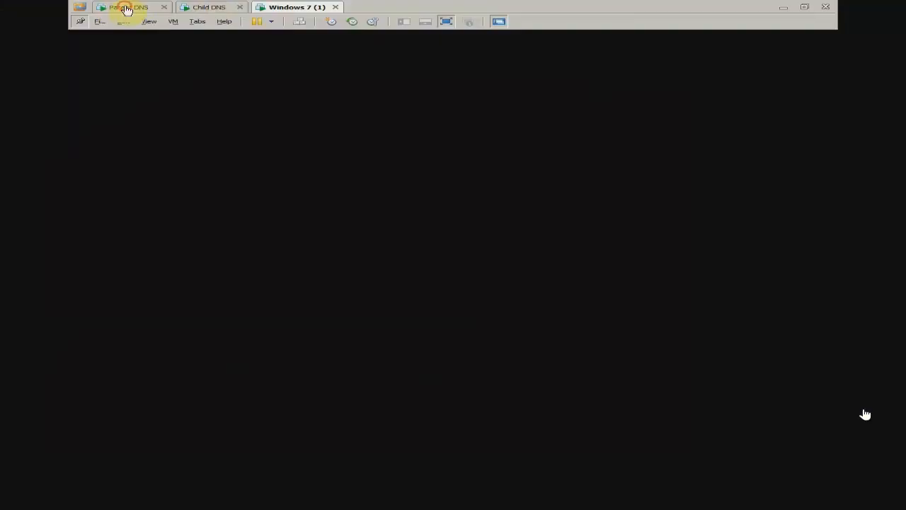
{"action": "key", "text": "super"}
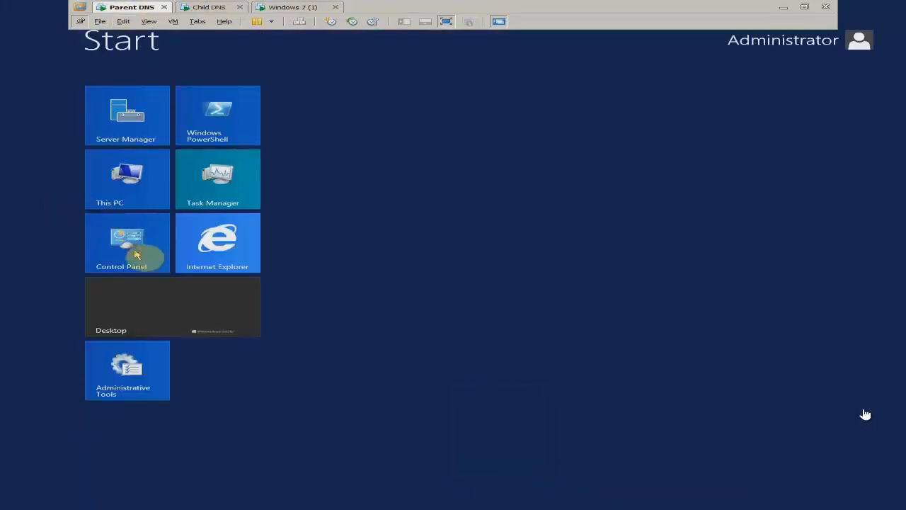
{"action": "left_click", "coordinate": [138, 253]}
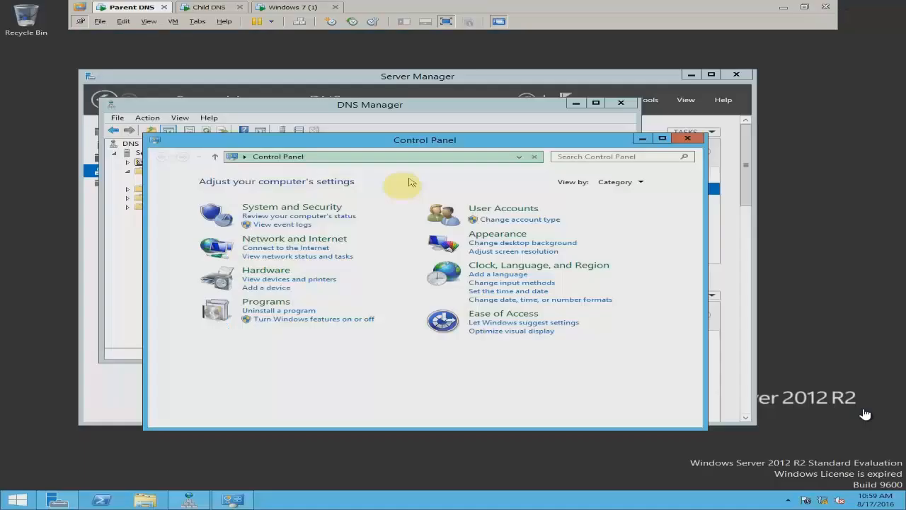
{"action": "left_click", "coordinate": [287, 211]}
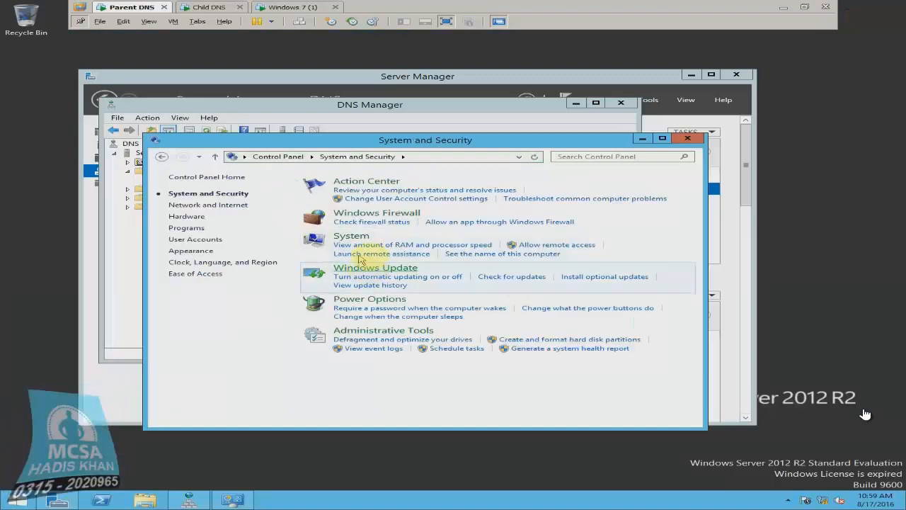
{"action": "left_click", "coordinate": [365, 220]}
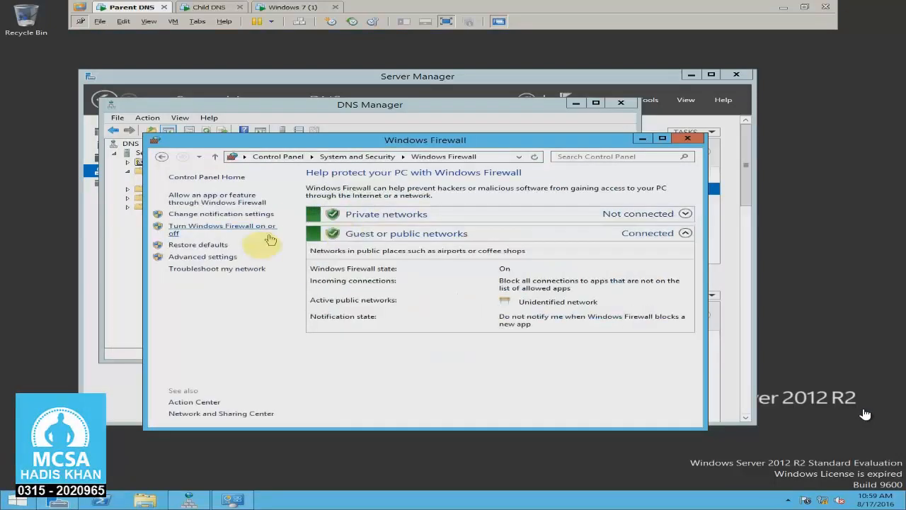
Turn off Windows Firewall for both private and public networks on the parent server and close the settings window
{"action": "left_click", "coordinate": [216, 230]}
{"action": "left_click", "coordinate": [261, 248]}
{"action": "left_click", "coordinate": [293, 309]}
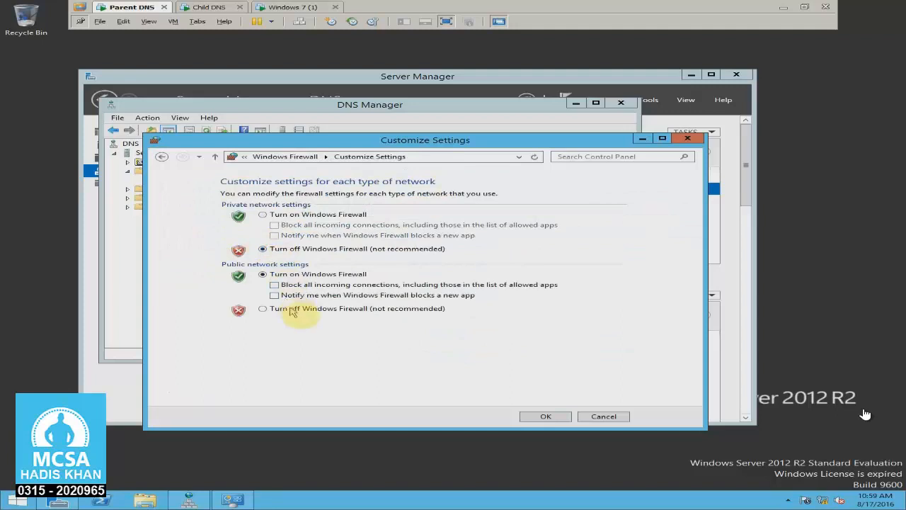
{"action": "left_click", "coordinate": [542, 418]}
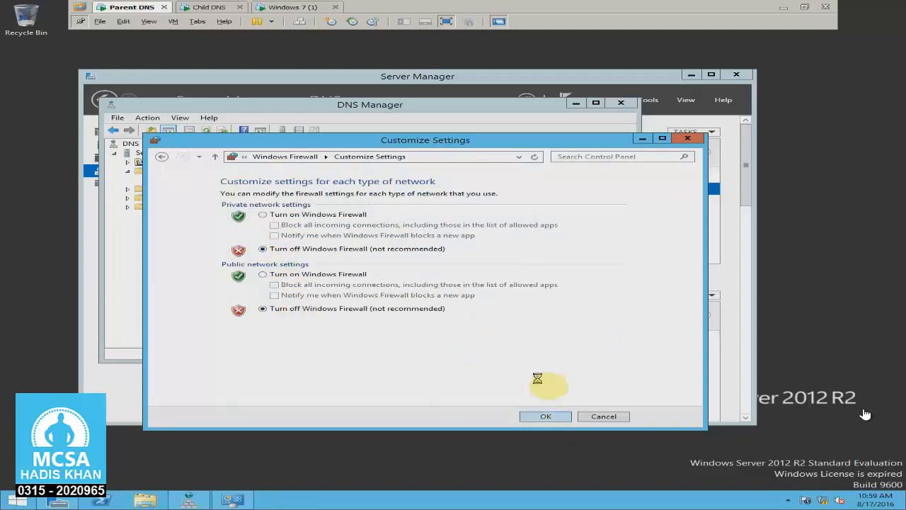
{"action": "left_click", "coordinate": [680, 144]}
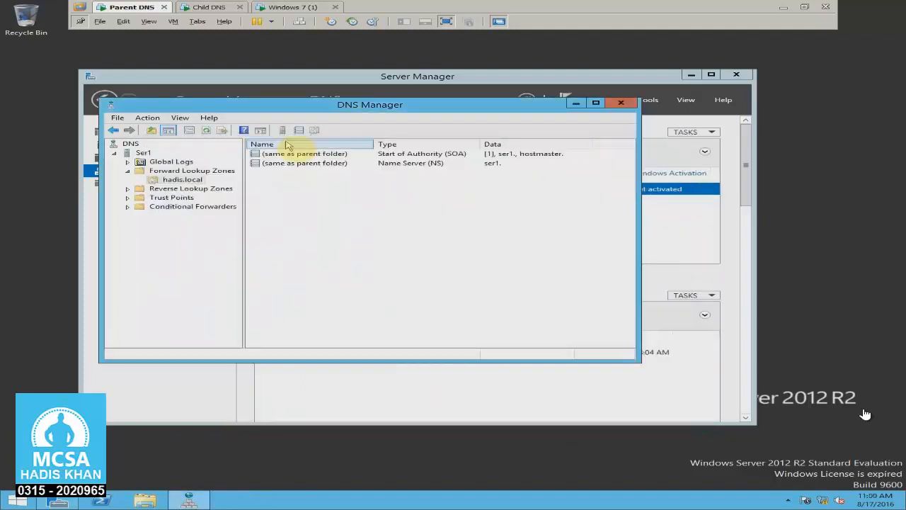
Return to the Windows 7 machine and repeat the ping to 10.10
{"action": "left_click", "coordinate": [284, 8]}
{"action": "key", "text": "Up"}
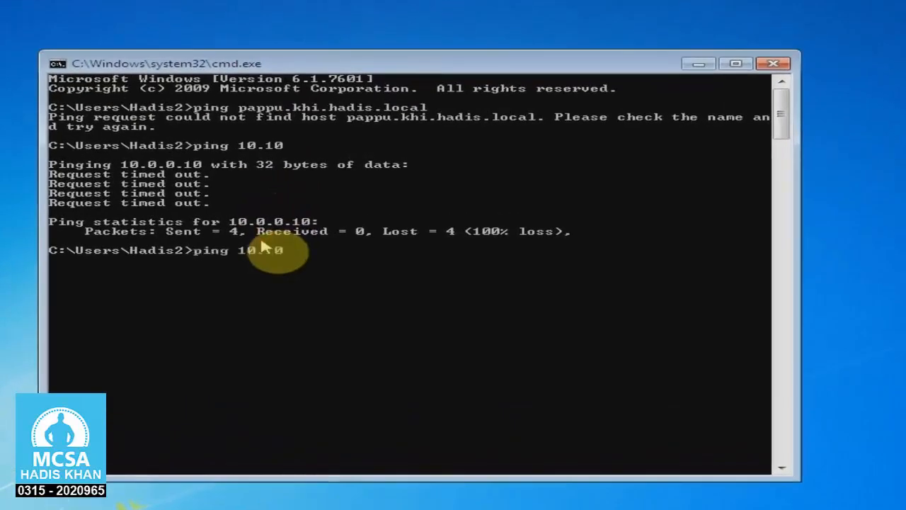
{"action": "key", "text": "Return"}
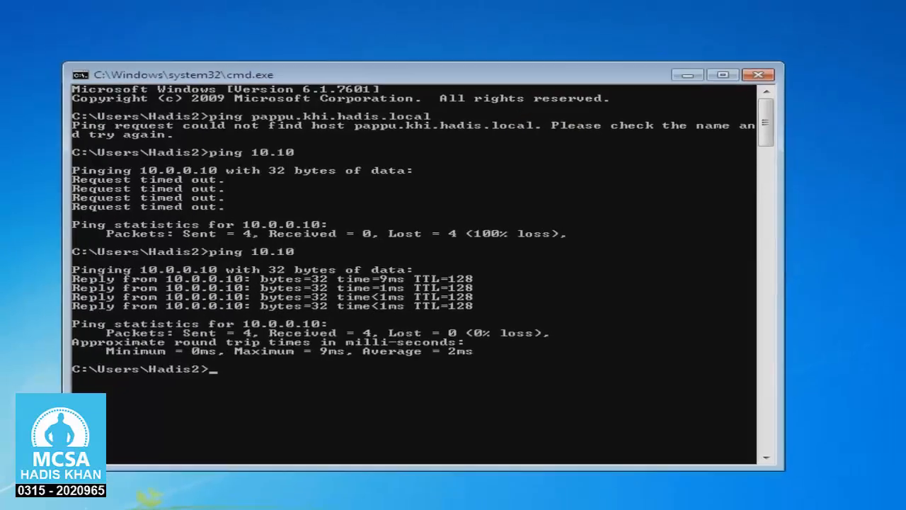
Switch to the Child DNS machine and open its Windows Firewall settings through System and Security
{"action": "left_click", "coordinate": [169, 5]}
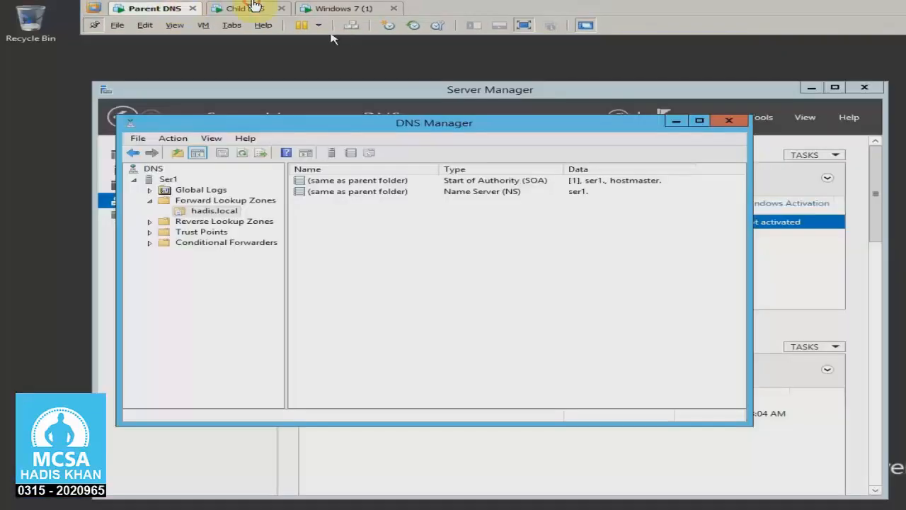
{"action": "left_click", "coordinate": [253, 7]}
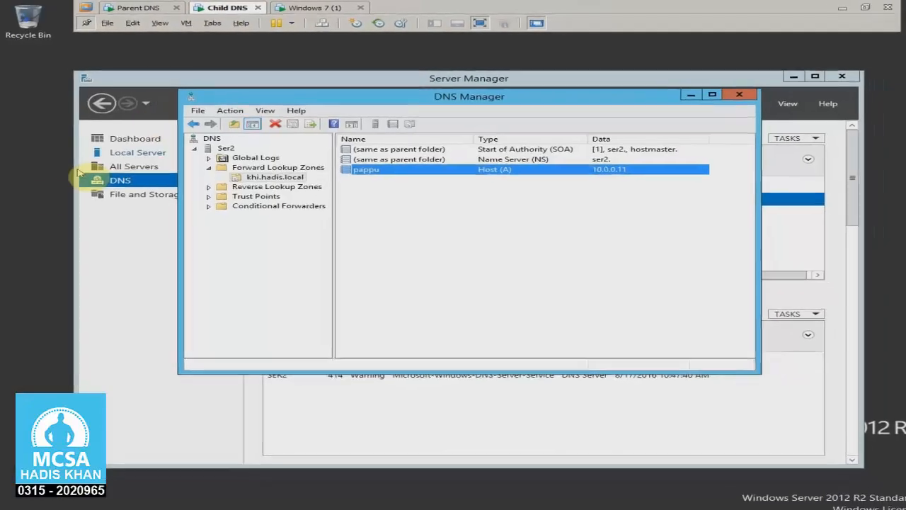
{"action": "key", "text": "super"}
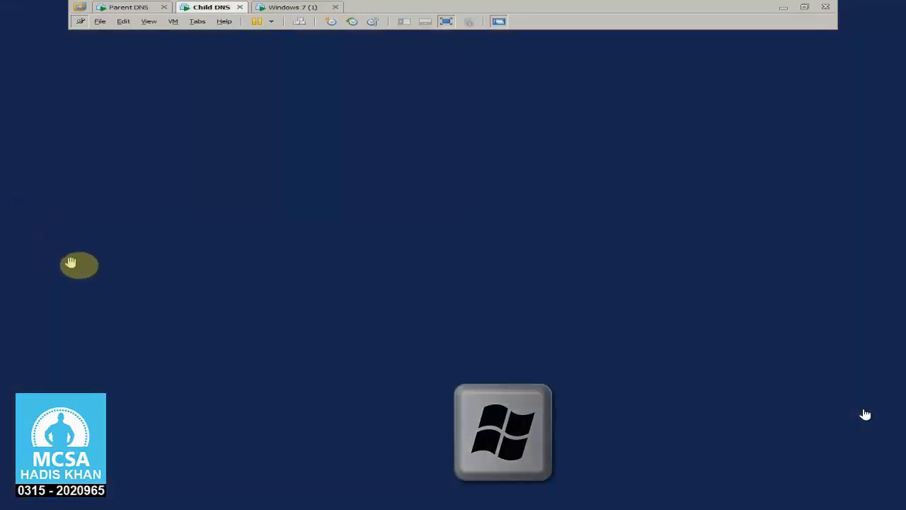
{"action": "left_click", "coordinate": [121, 261]}
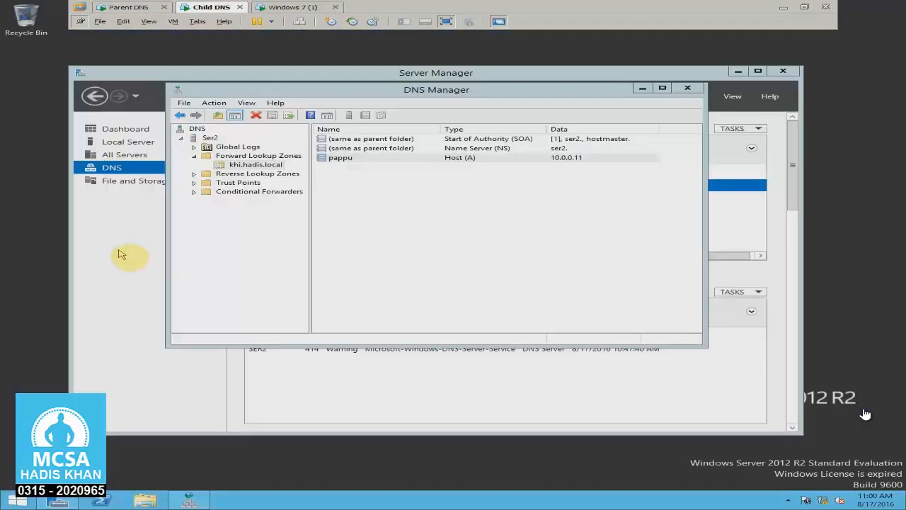
{"action": "left_click", "coordinate": [380, 236]}
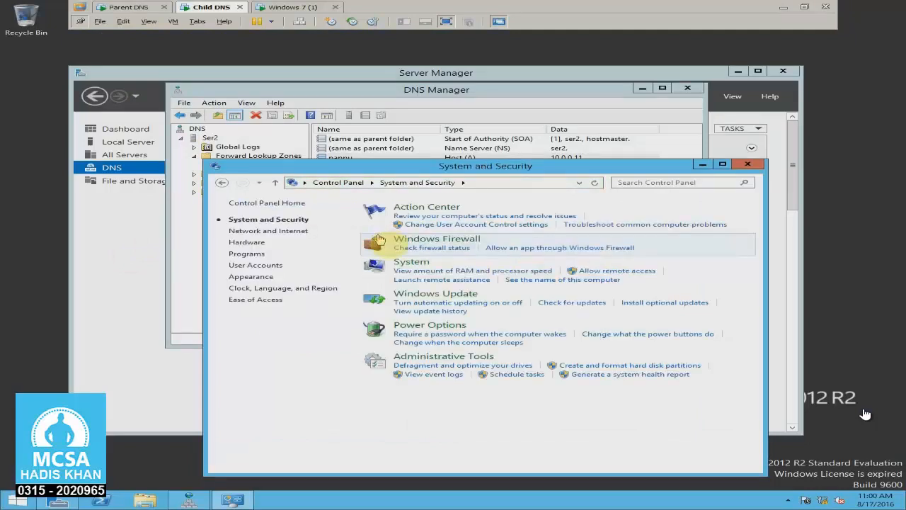
{"action": "left_click", "coordinate": [422, 242]}
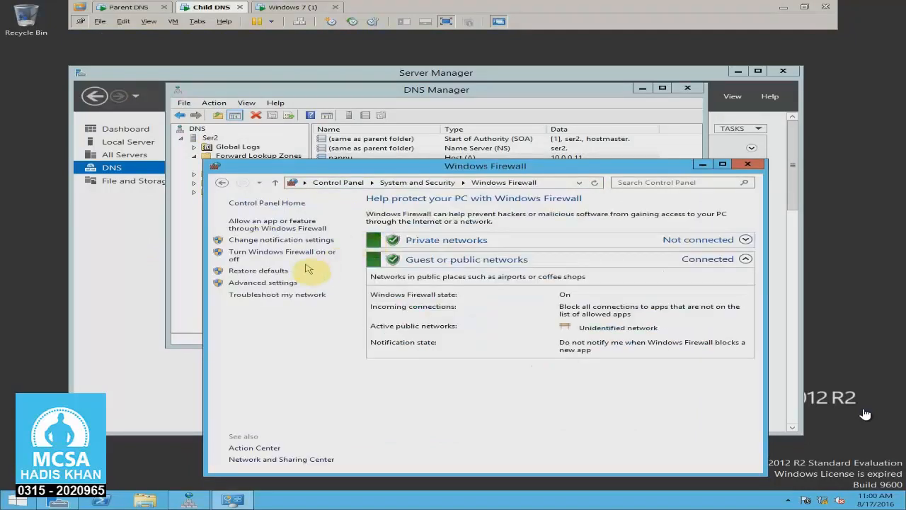
Turn off Windows Firewall for both private and public networks on the child server and close the settings window
{"action": "left_click", "coordinate": [283, 252]}
{"action": "left_click", "coordinate": [323, 273]}
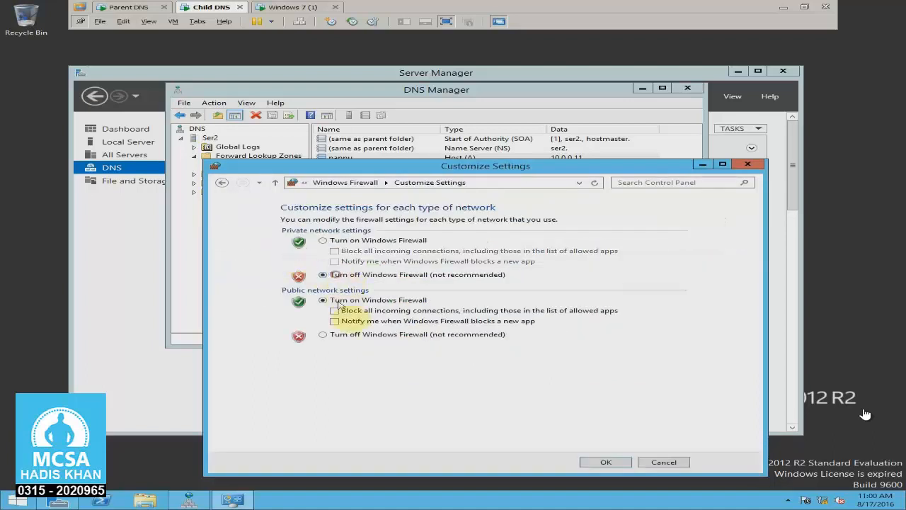
{"action": "left_click", "coordinate": [344, 334]}
{"action": "left_click", "coordinate": [595, 461]}
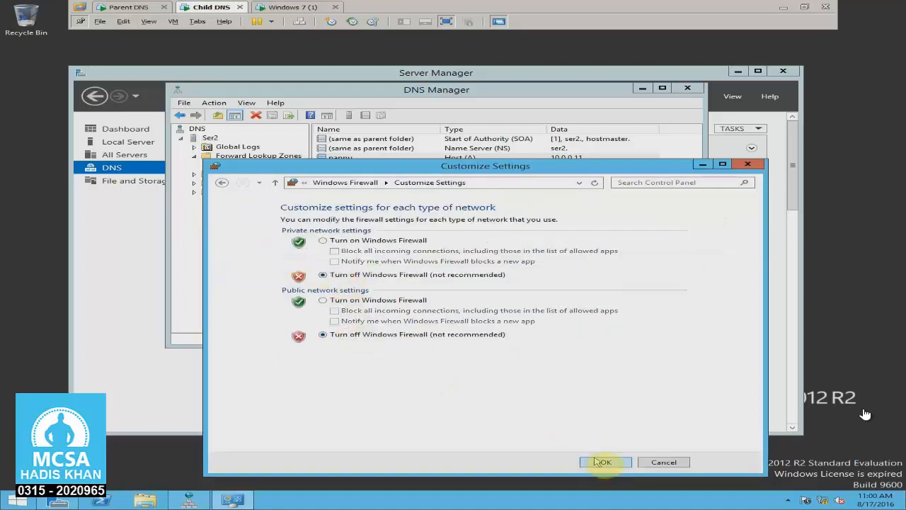
{"action": "left_click", "coordinate": [748, 165]}
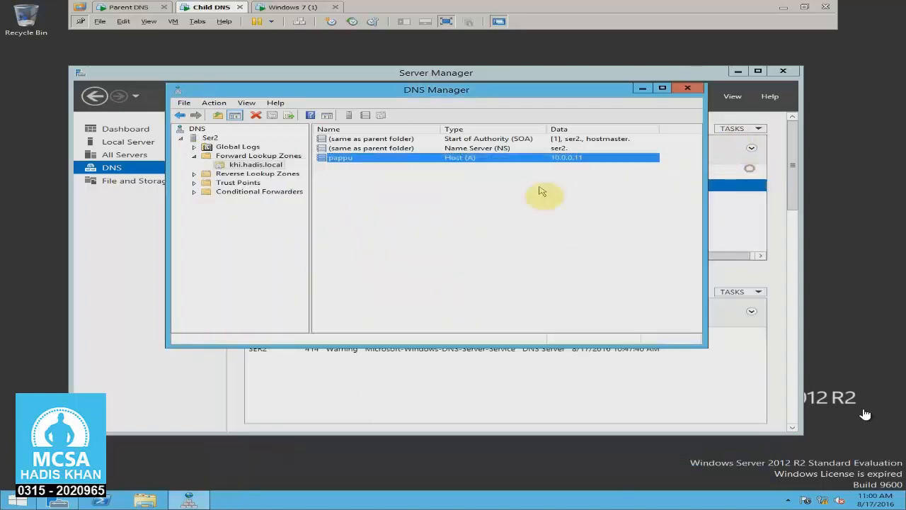
{"action": "left_click", "coordinate": [516, 205]}
Switch to the Windows 7 machine and ping the child DNS server using the shortened address 10.11
{"action": "left_click", "coordinate": [314, 6]}
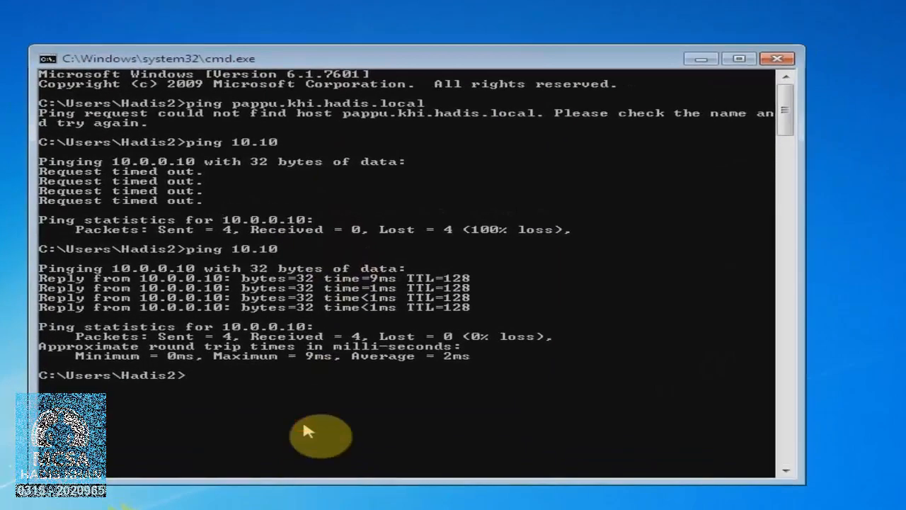
{"action": "key", "text": "Up"}
{"action": "key", "text": "BackSpace"}
{"action": "key", "text": "BackSpace"}
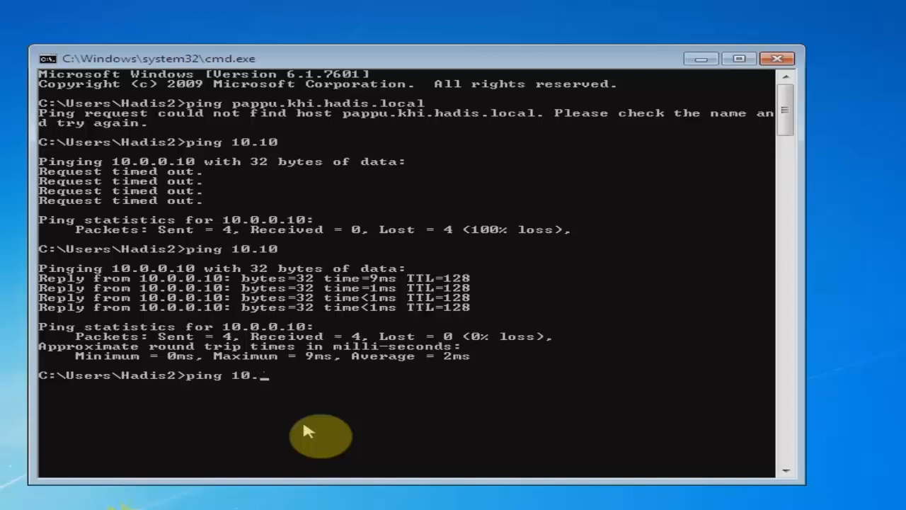
{"action": "type", "text": "11"}
{"action": "key", "text": "Return"}
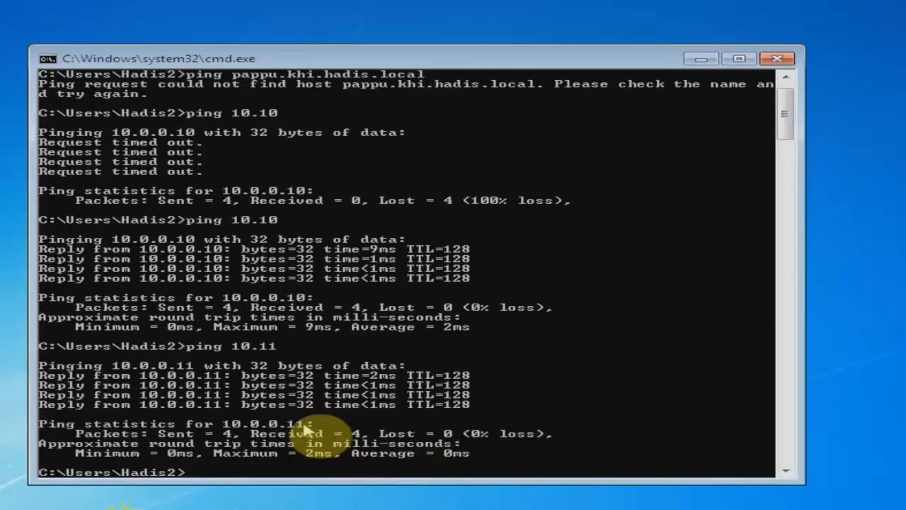
Repeat the ping to pappu.khi.hadis.local from the command history and extend the command prompt window
{"action": "key", "text": "Up"}
{"action": "key", "text": "Up"}
{"action": "key", "text": "Up"}
{"action": "key", "text": "Return"}
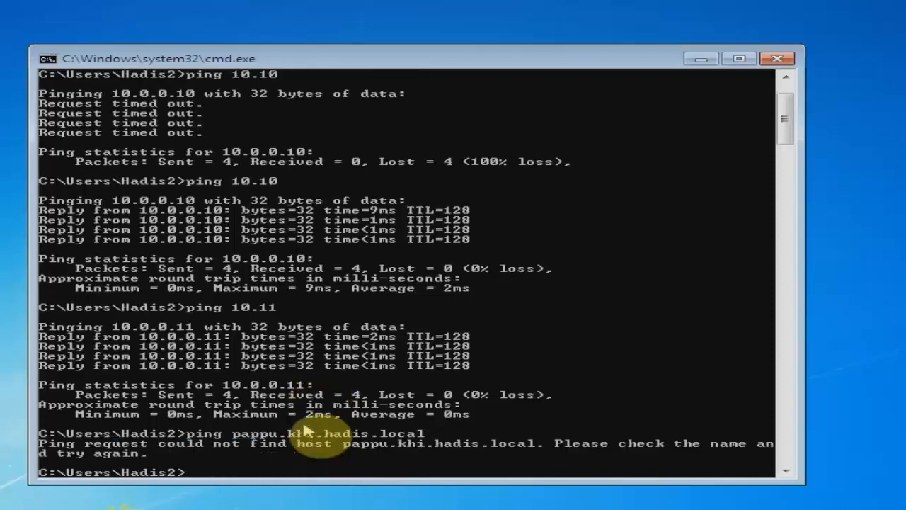
{"action": "double_click", "coordinate": [359, 485]}
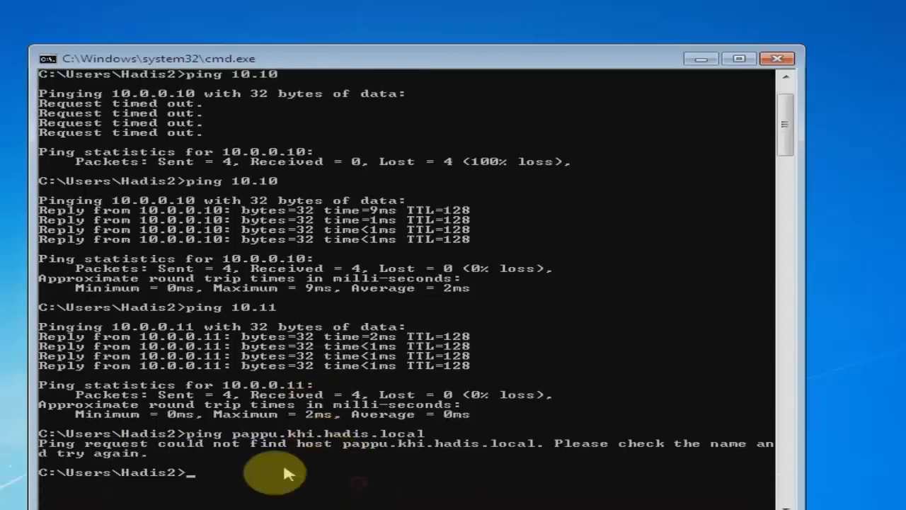
{"action": "left_click", "coordinate": [275, 462]}
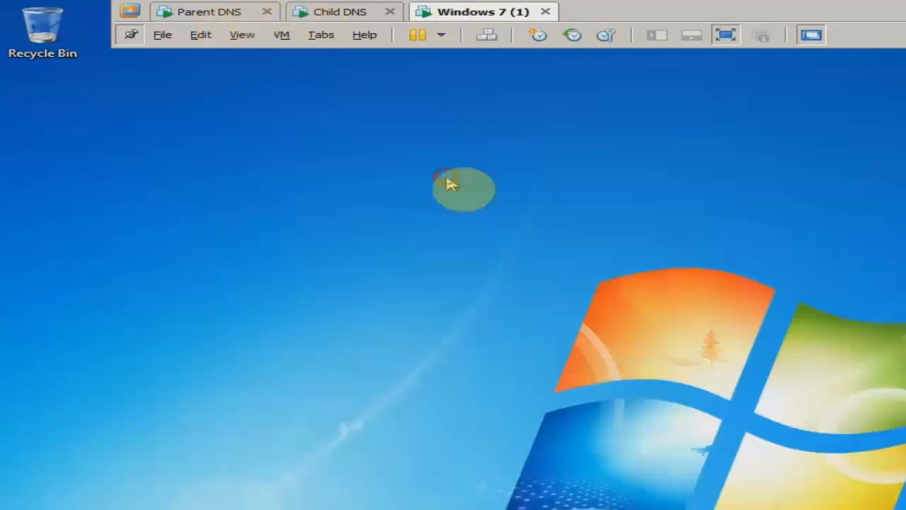
Switch to the Parent DNS machine and start a new host (A) record in the hadis.local zone
{"action": "left_click", "coordinate": [322, 10]}
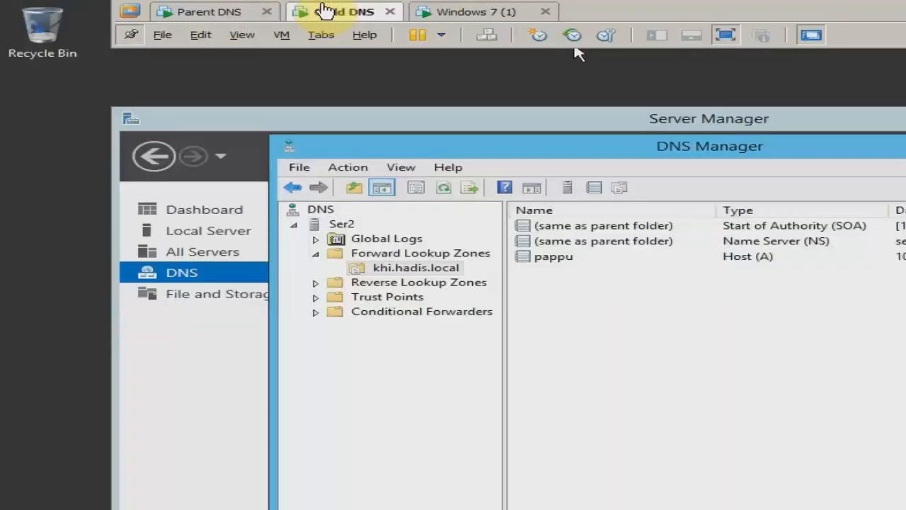
{"action": "left_click", "coordinate": [198, 10]}
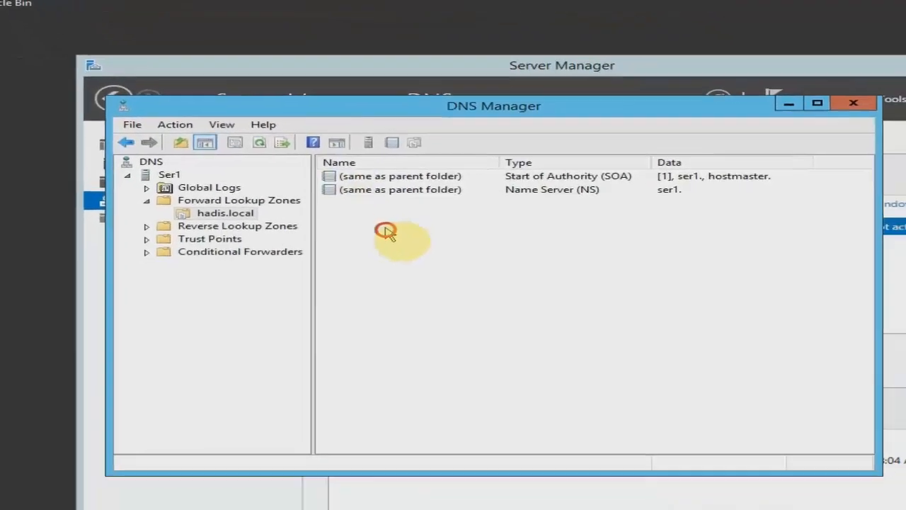
{"action": "right_click", "coordinate": [385, 230]}
{"action": "left_click", "coordinate": [410, 269]}
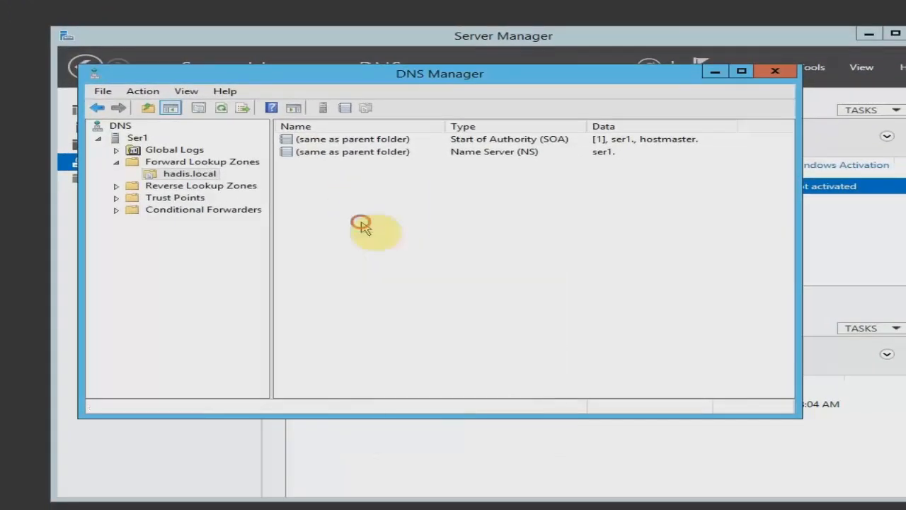
{"action": "left_click_drag", "start_coordinate": [384, 135], "coordinate": [408, 178]}
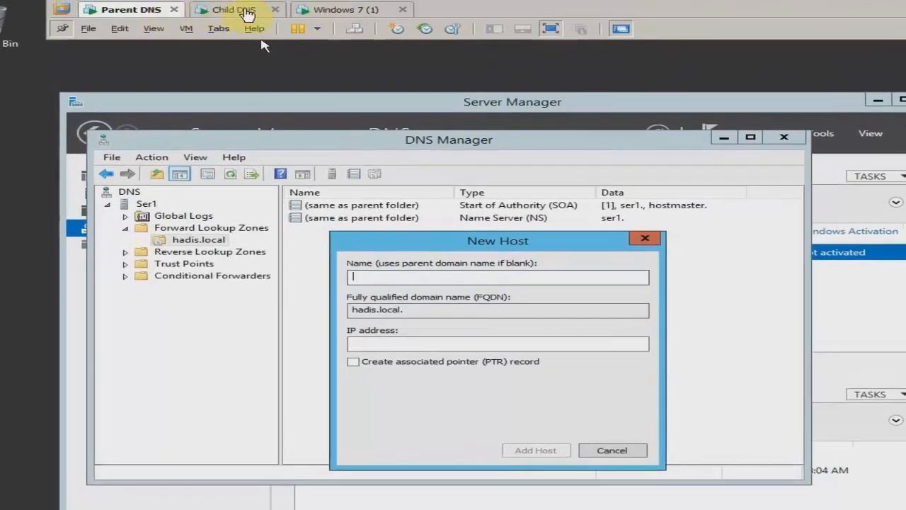
Check the child server's computer name in its System properties and close that window
{"action": "left_click", "coordinate": [247, 15]}
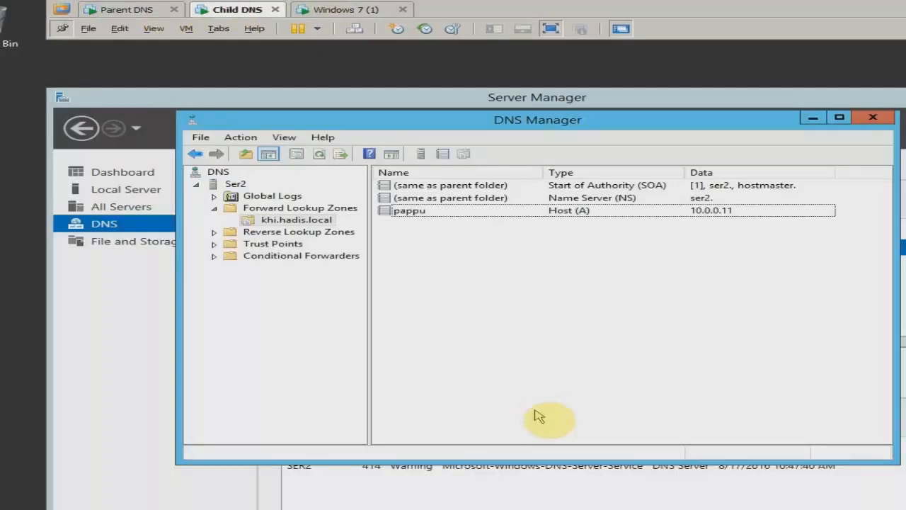
{"action": "key", "text": "super+Pause"}
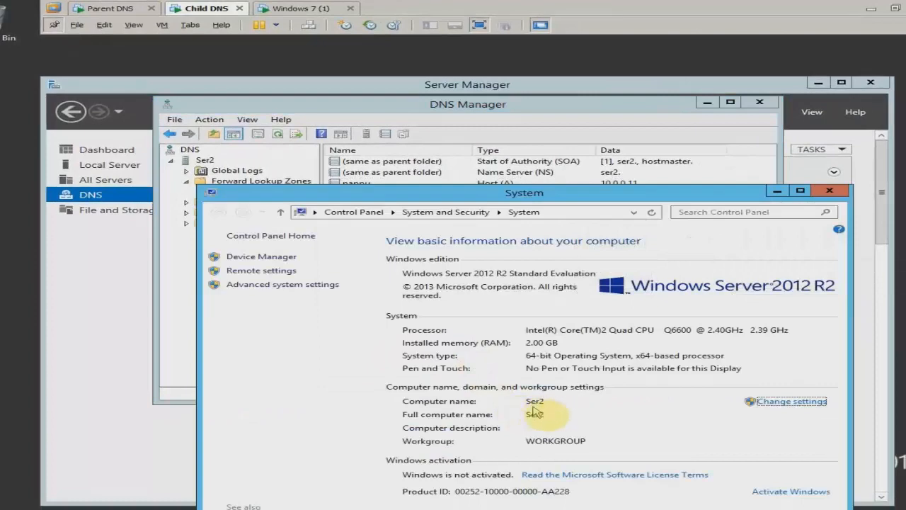
{"action": "left_click", "coordinate": [808, 197]}
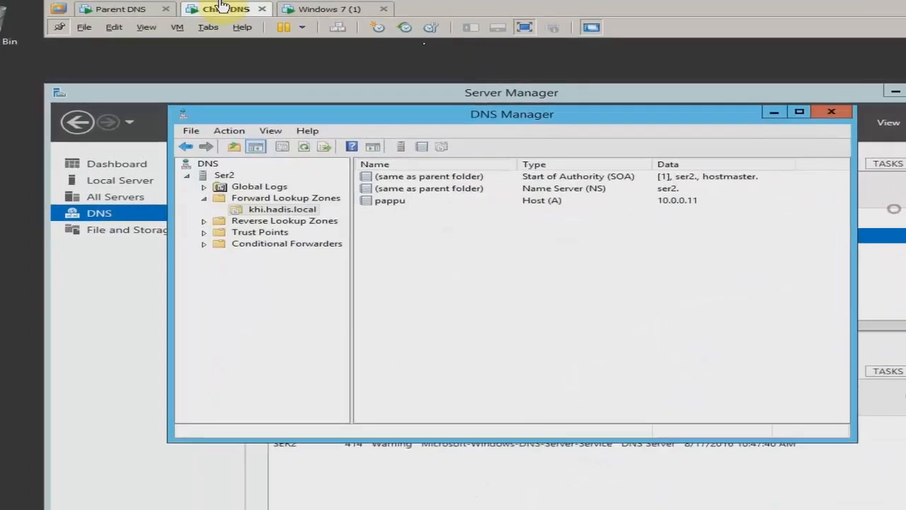
Switch to the Parent DNS machine and add host record ser2 with IP address 10.0.0.11 to the hadis.local zone
{"action": "left_click", "coordinate": [140, 7]}
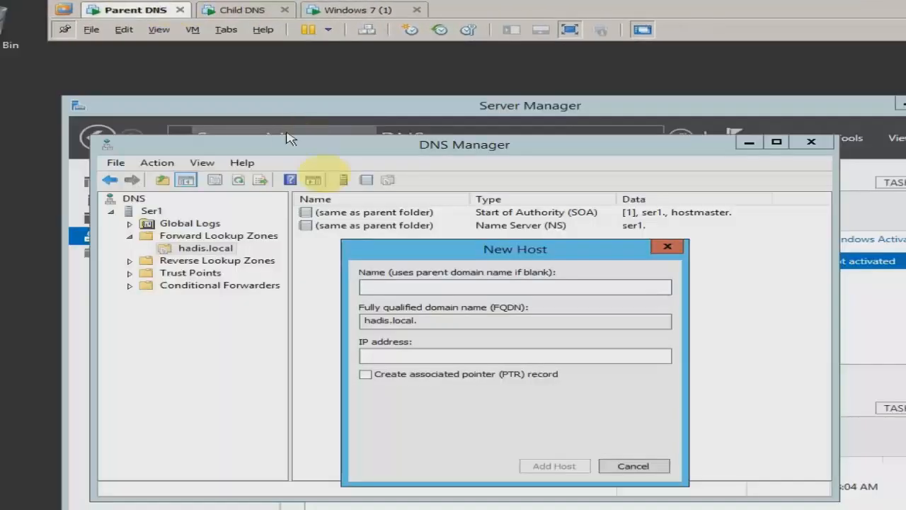
{"action": "left_click", "coordinate": [390, 283]}
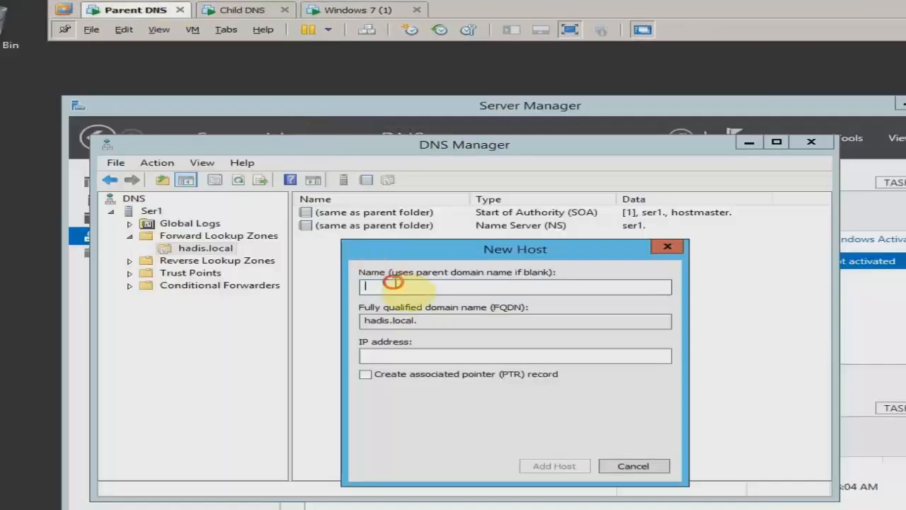
{"action": "type", "text": "ser2"}
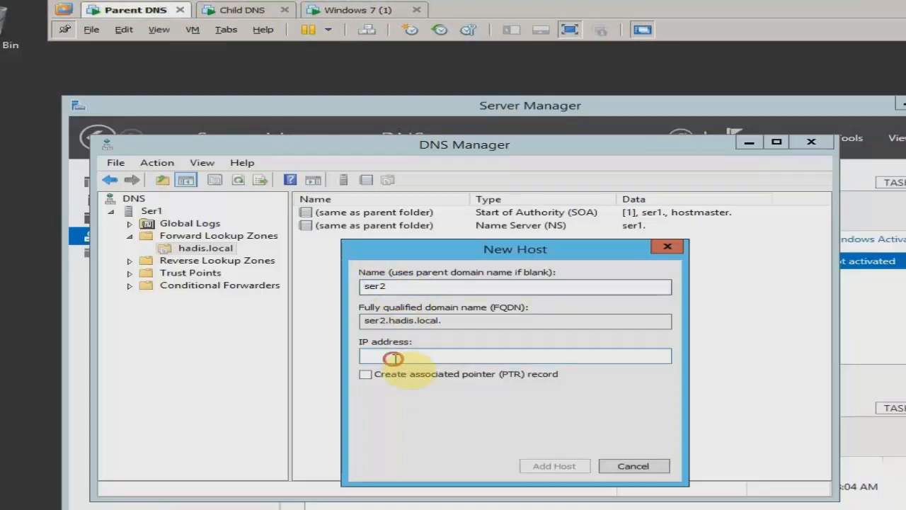
{"action": "left_click", "coordinate": [393, 358]}
{"action": "type", "text": "10.0.0"}
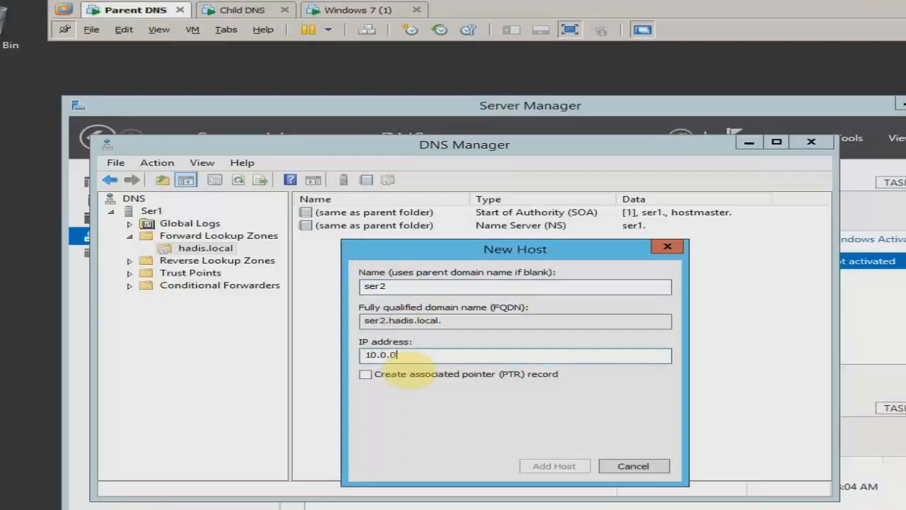
{"action": "type", "text": ". 11"}
{"action": "key", "text": "Return"}
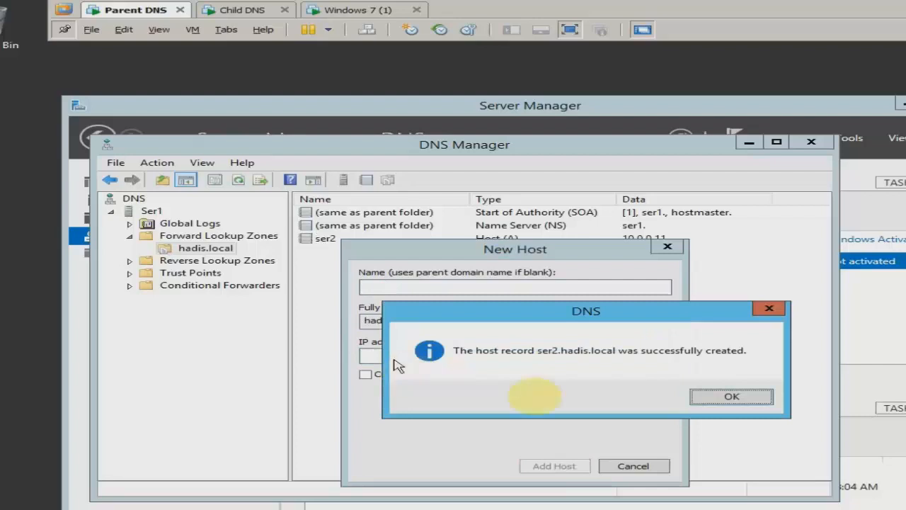
{"action": "left_click", "coordinate": [707, 393]}
{"action": "left_click", "coordinate": [658, 466]}
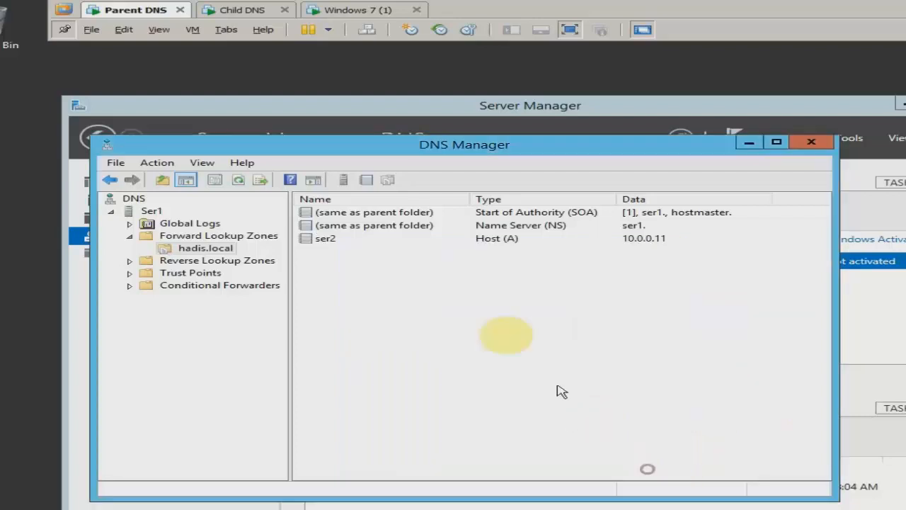
{"action": "left_click", "coordinate": [393, 240]}
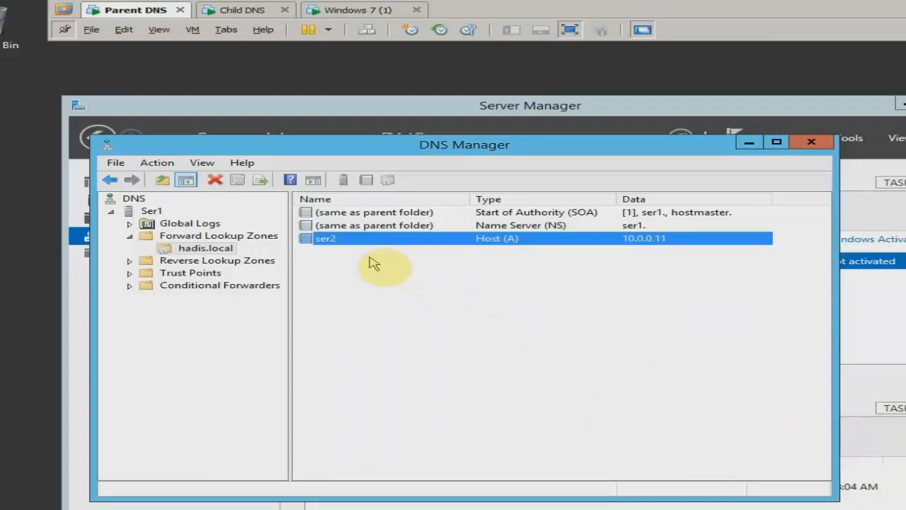
Start a new delegation in the hadis.local zone for the delegated domain khi
{"action": "left_click", "coordinate": [216, 250]}
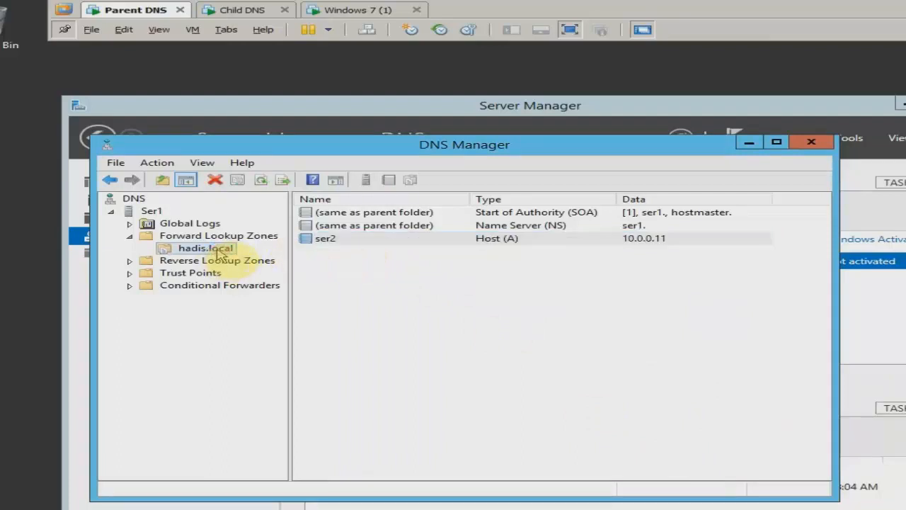
{"action": "right_click", "coordinate": [221, 252]}
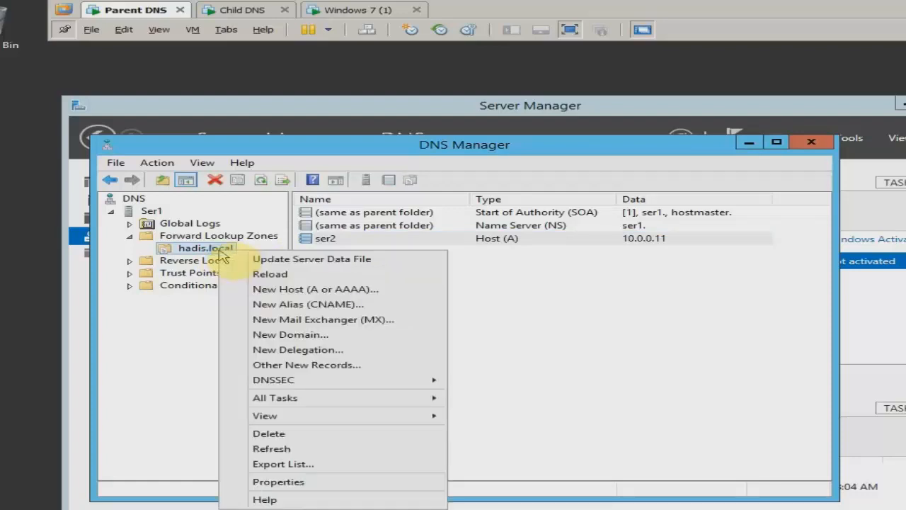
{"action": "left_click", "coordinate": [245, 349]}
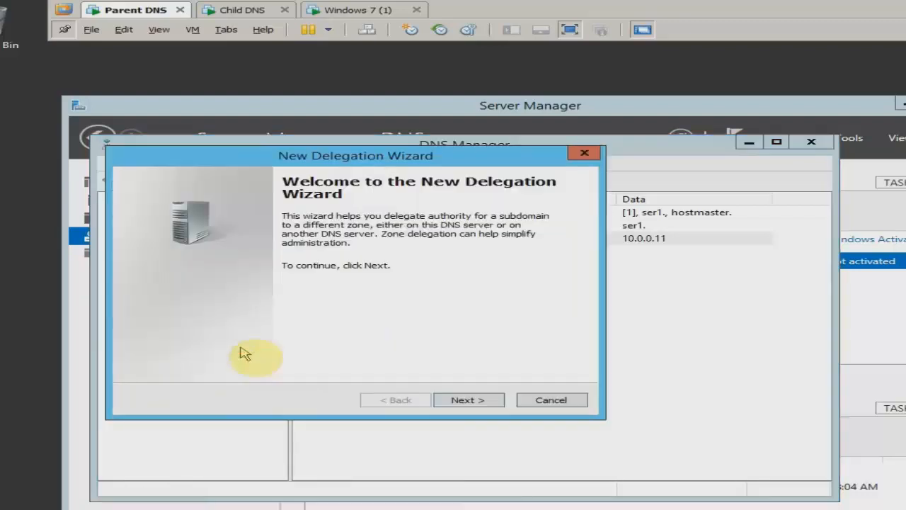
{"action": "left_click", "coordinate": [467, 400]}
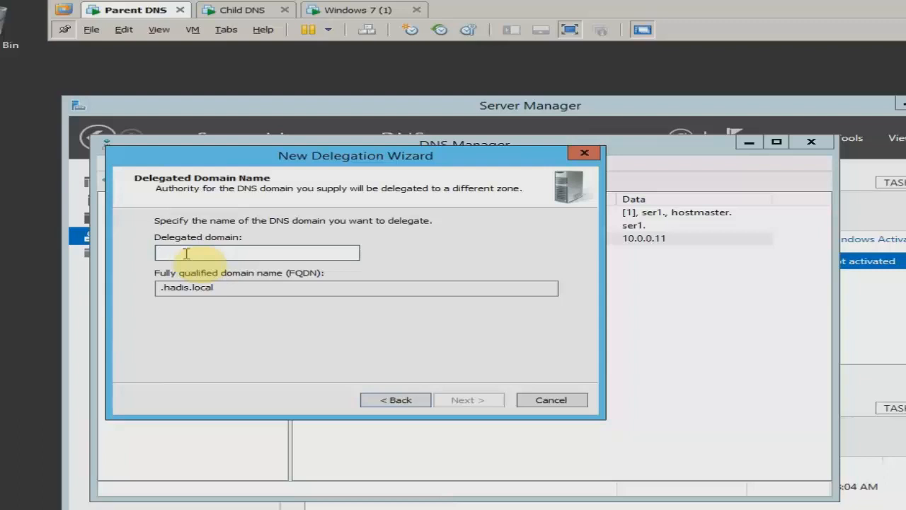
{"action": "type", "text": "khi"}
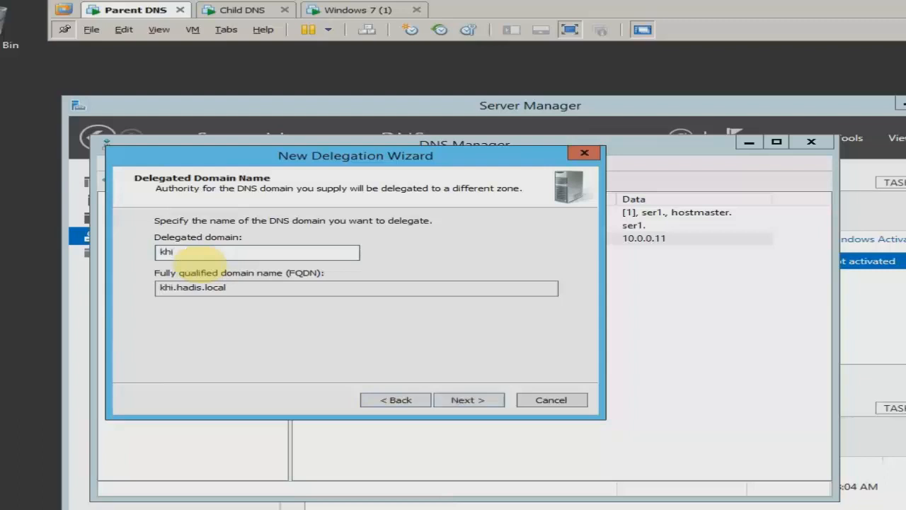
{"action": "left_click", "coordinate": [484, 403]}
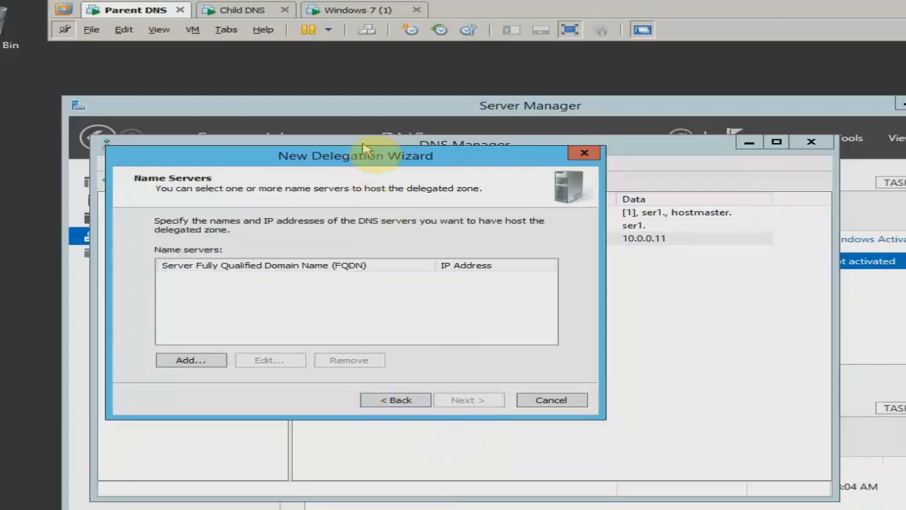
Add ser2 with IP address 10.0.0.11 as the name server hosting the delegated zone
{"action": "left_click_drag", "start_coordinate": [363, 149], "coordinate": [588, 280]}
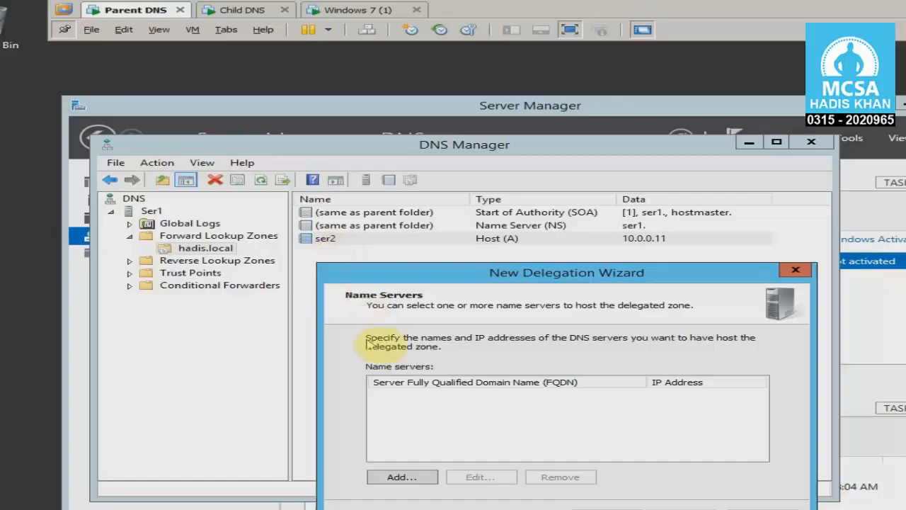
{"action": "left_click", "coordinate": [404, 476]}
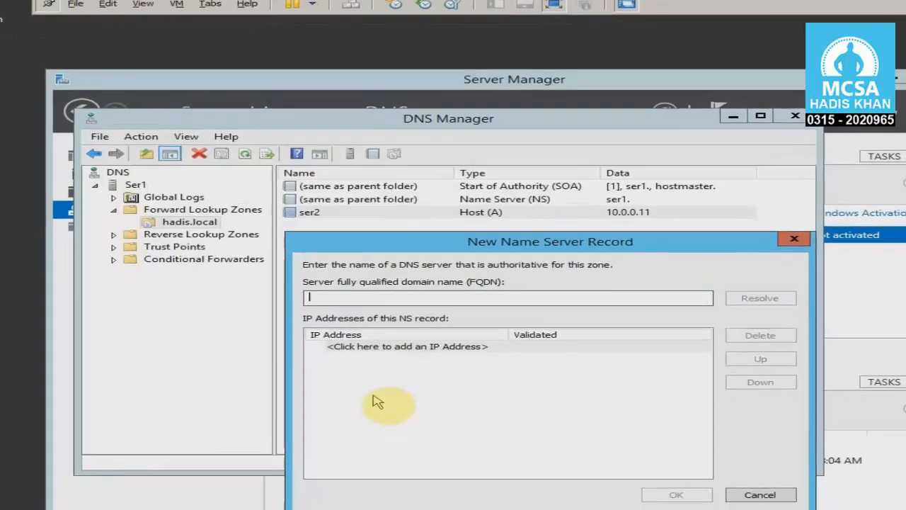
{"action": "type", "text": "ser"}
{"action": "type", "text": "2"}
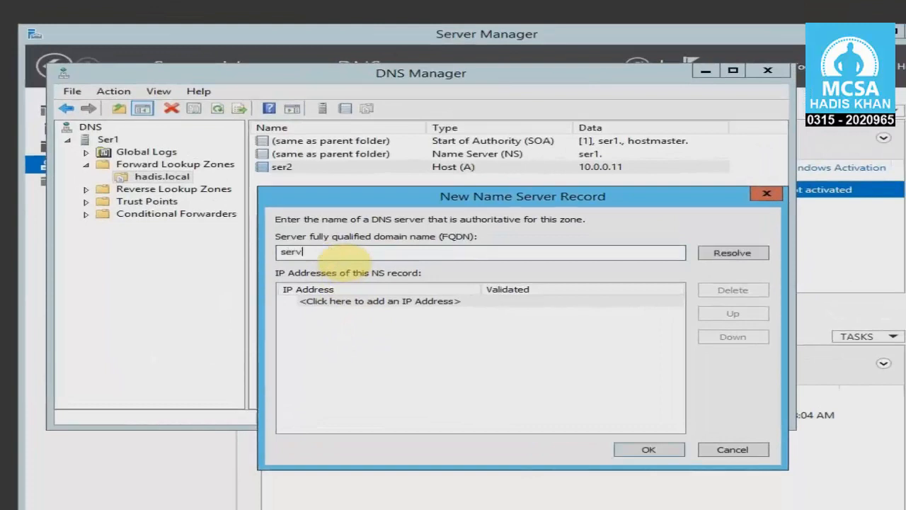
{"action": "left_click", "coordinate": [354, 301]}
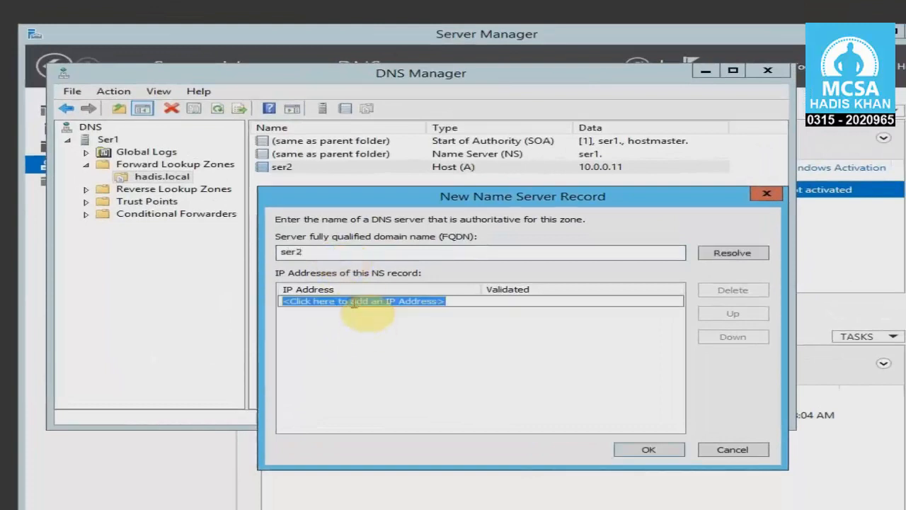
{"action": "type", "text": "10.0.0.11"}
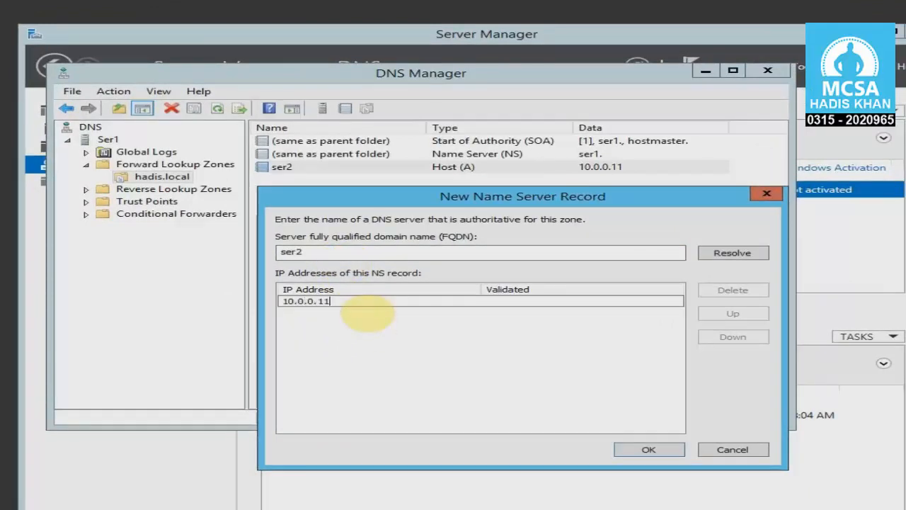
{"action": "key", "text": "Return"}
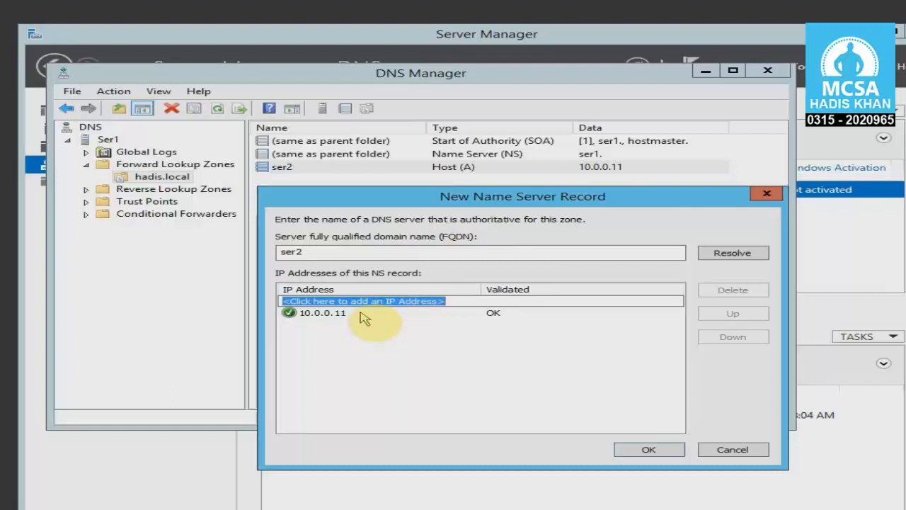
{"action": "left_click", "coordinate": [639, 451]}
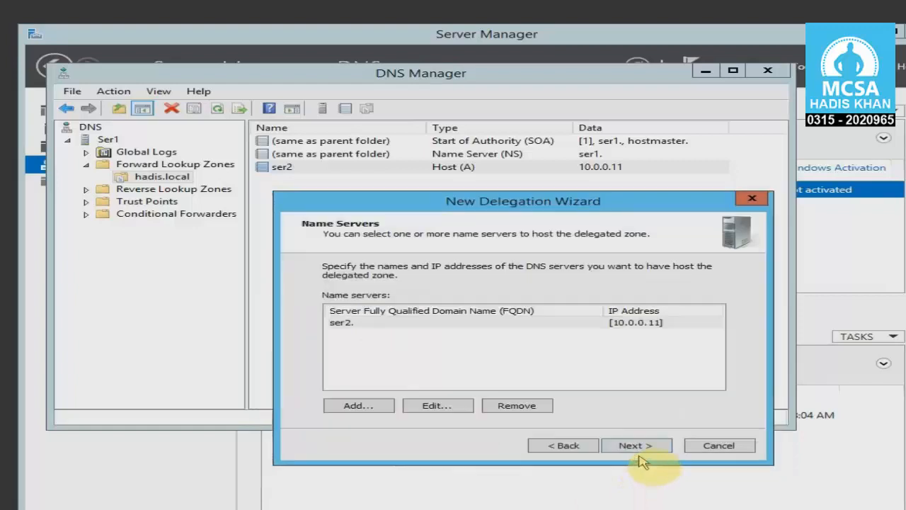
Finish the delegation wizard and display the records of the khi delegation under hadis.local
{"action": "left_click", "coordinate": [641, 450]}
{"action": "left_click", "coordinate": [642, 449]}
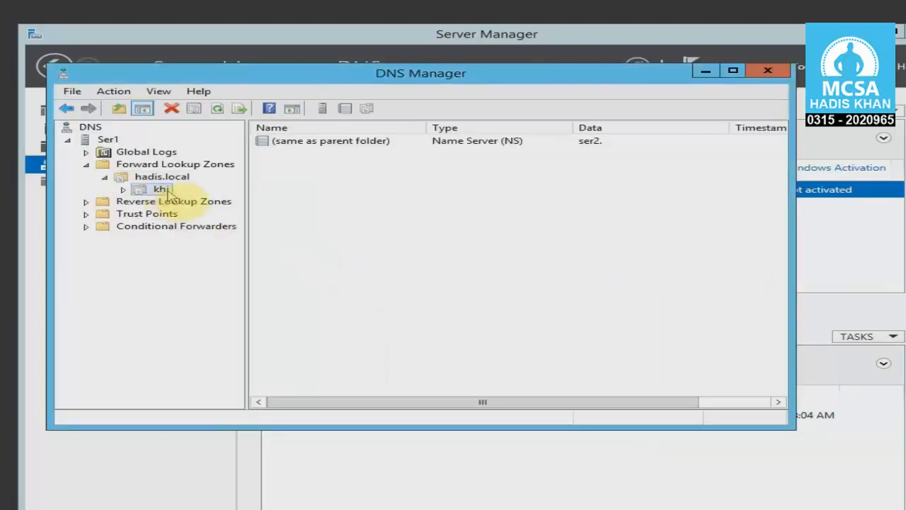
{"action": "left_click", "coordinate": [161, 190]}
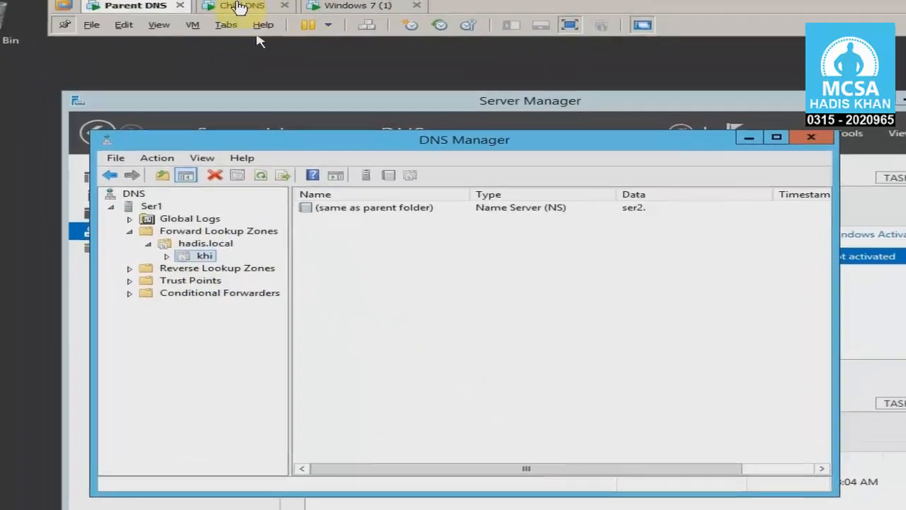
Switch to the Windows 7 machine, open a command prompt and flush the DNS cache with ipconfig /flushdns
{"action": "left_click", "coordinate": [357, 7]}
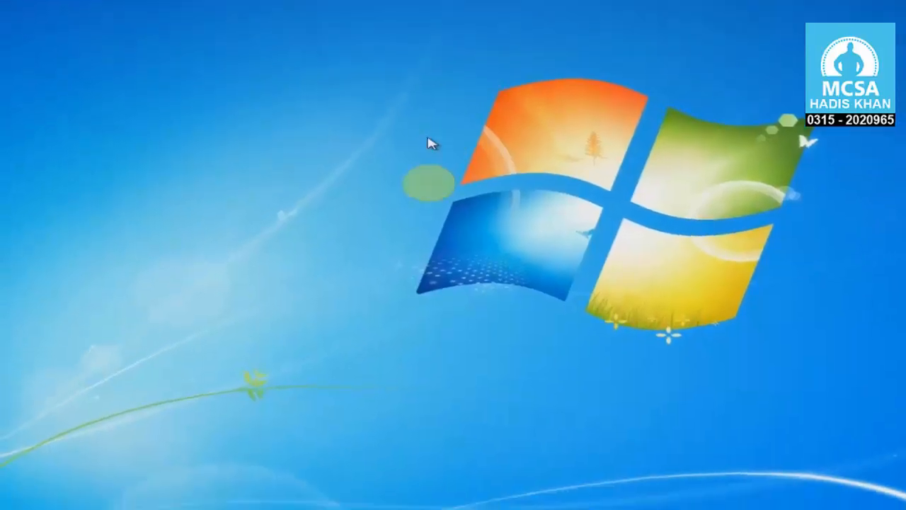
{"action": "key", "text": "super+r"}
{"action": "key", "text": "Return"}
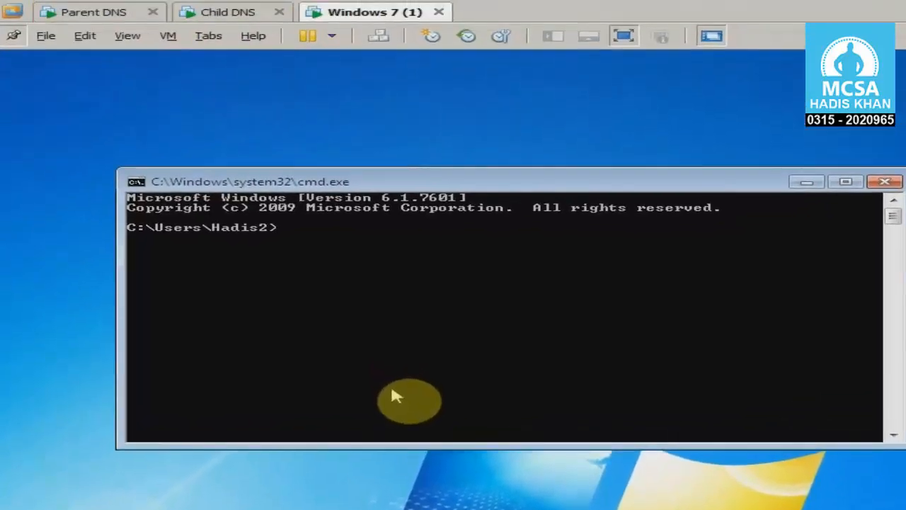
{"action": "type", "text": "ipconfig /"}
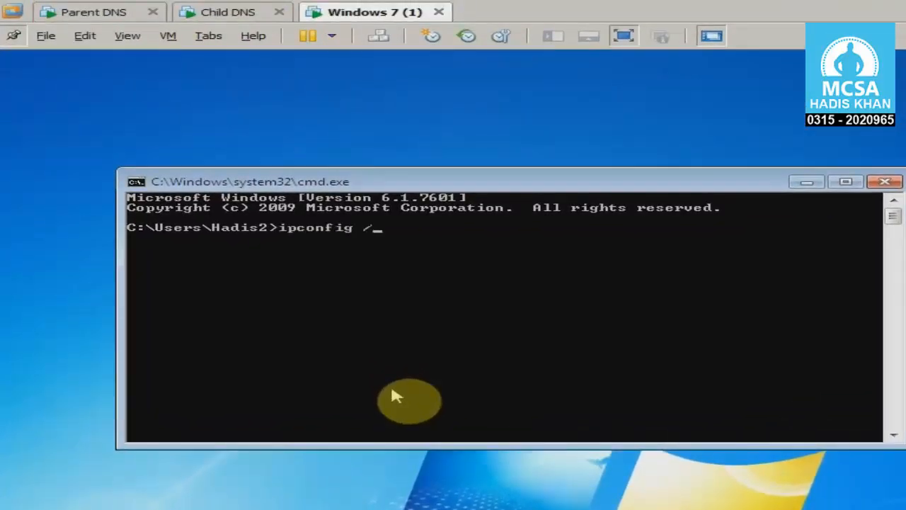
{"action": "type", "text": "flushdns"}
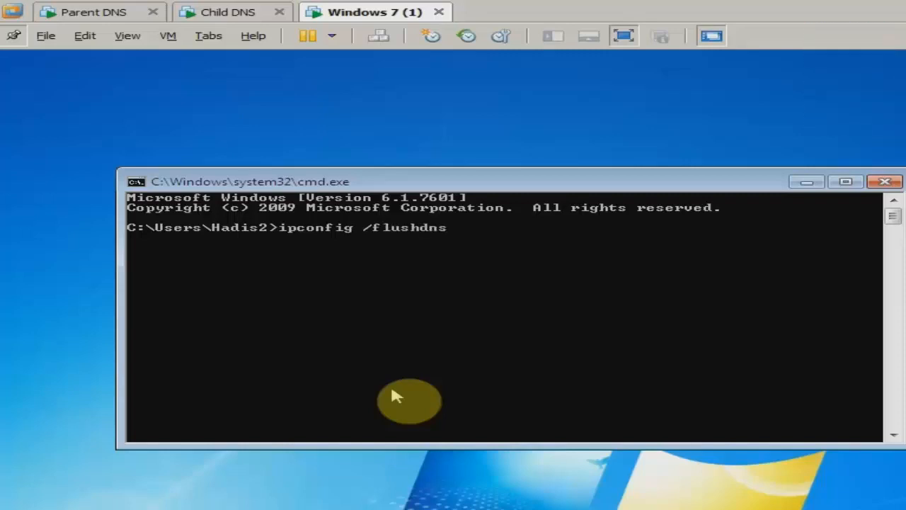
{"action": "key", "text": "Return"}
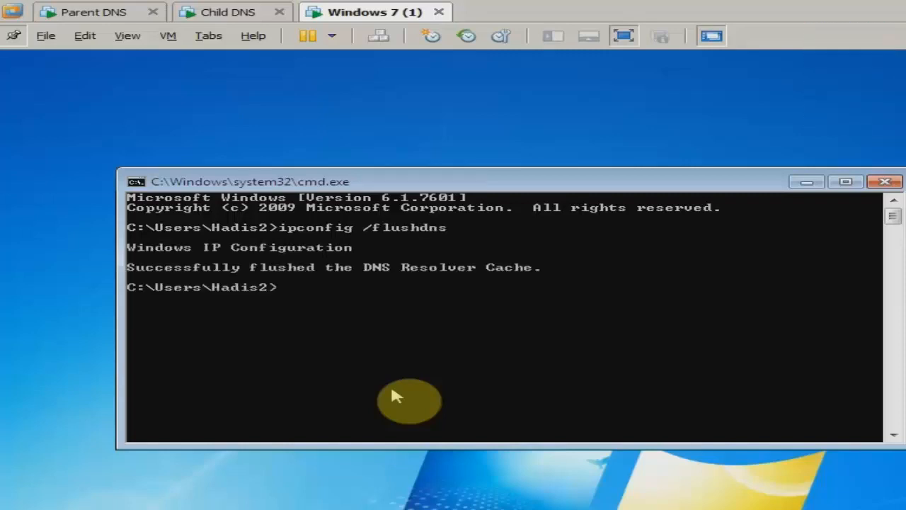
Ping pappu.khi.hadis.local, then view the khi delegation on the Parent DNS machine and return to Windows 7
{"action": "type", "text": "ping papp"}
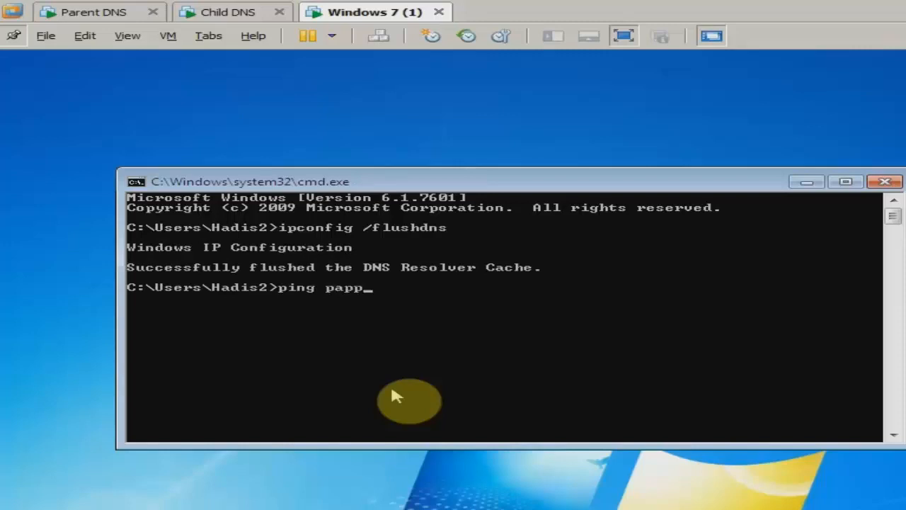
{"action": "type", "text": "u.khi.hadis.local"}
{"action": "key", "text": "Return"}
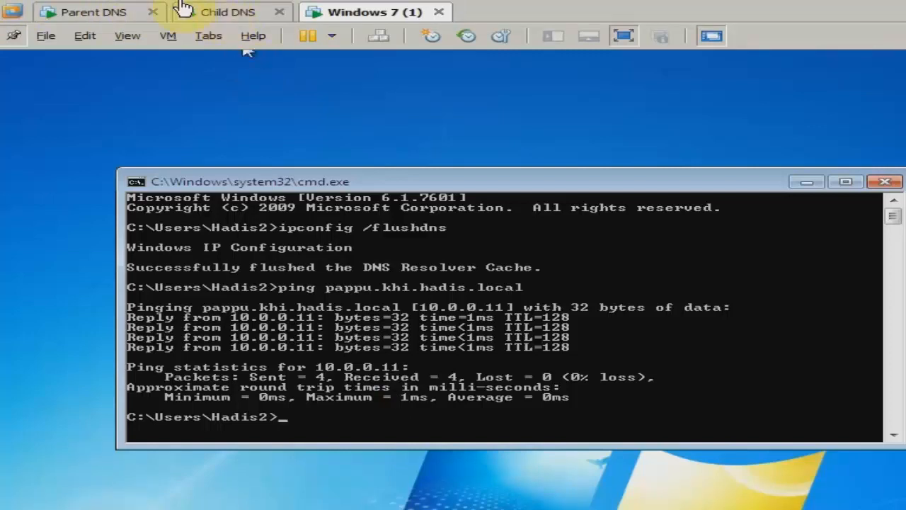
{"action": "left_click", "coordinate": [129, 14]}
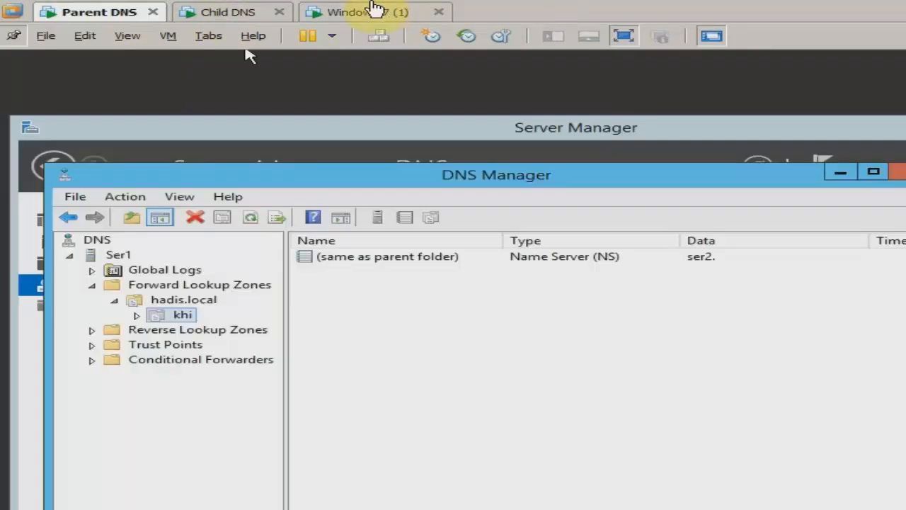
{"action": "left_click", "coordinate": [374, 9]}
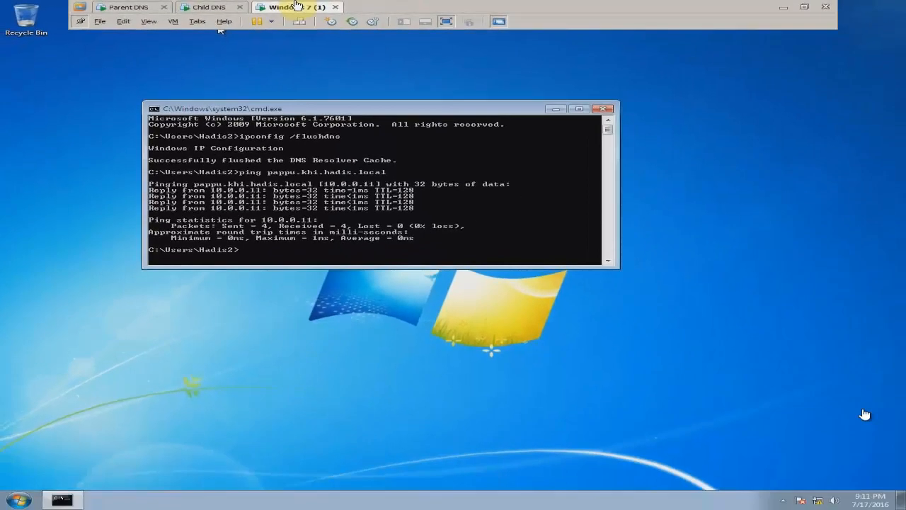